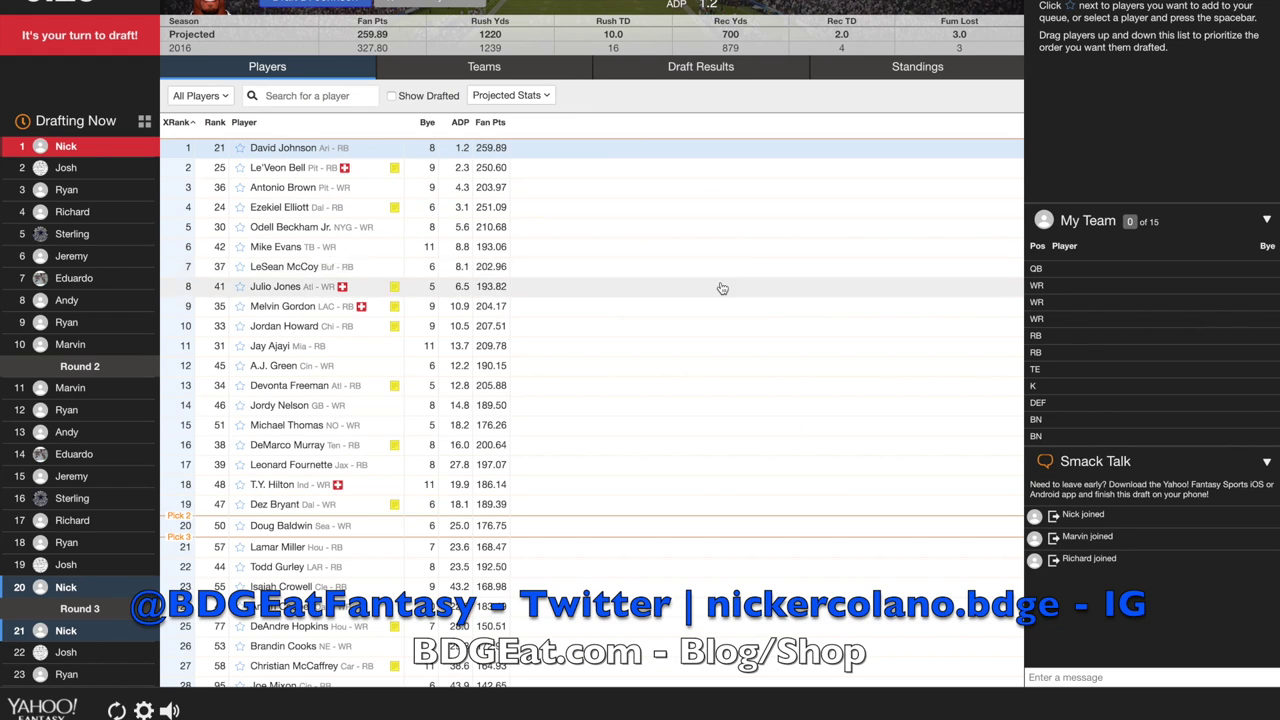
- Select Le'Veon Bell and draft him at pick 1 as My Team's running back
{"action": "left_click", "coordinate": [268, 167]}
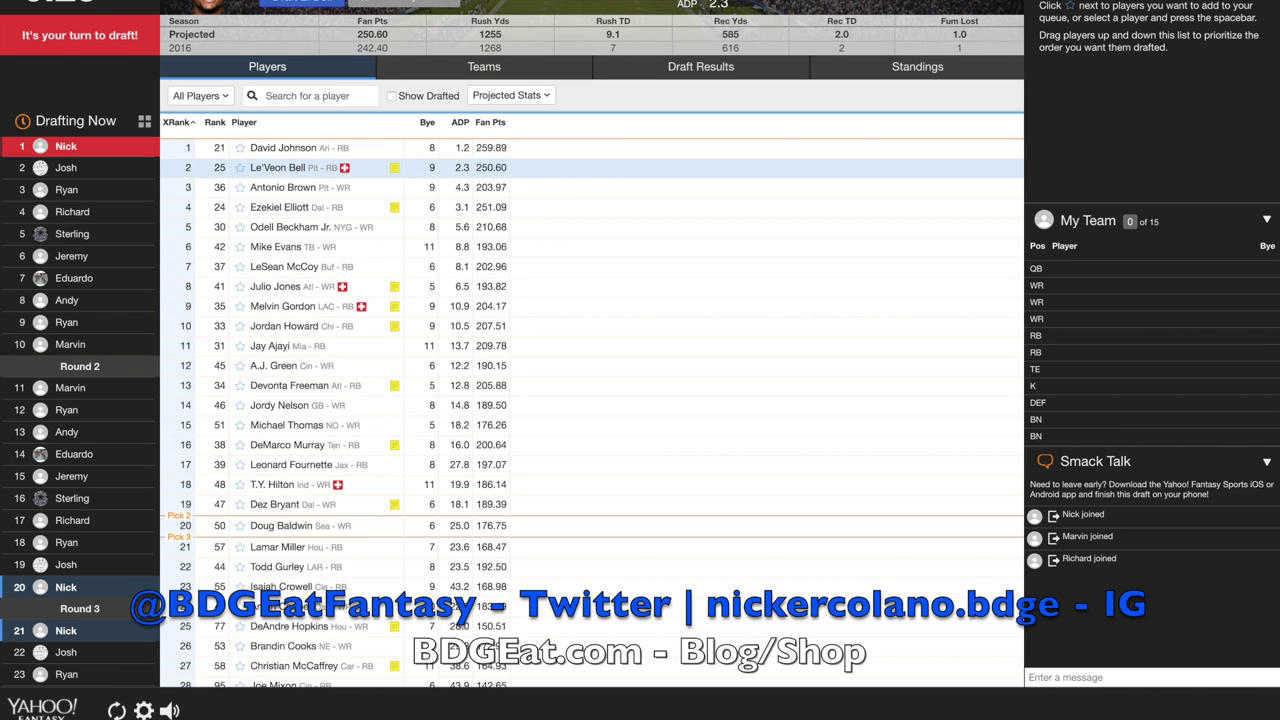
{"action": "left_click", "coordinate": [307, 4]}
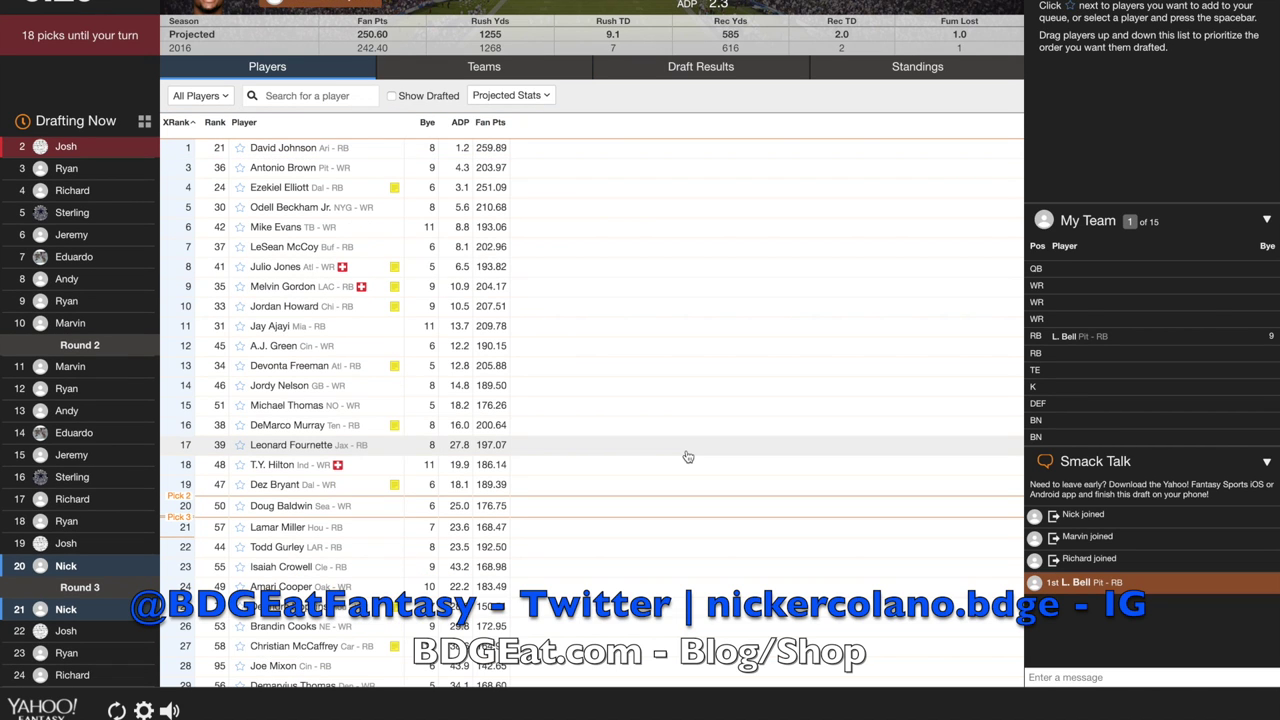
{"action": "key", "text": "XF86AudioRaiseVolume"}
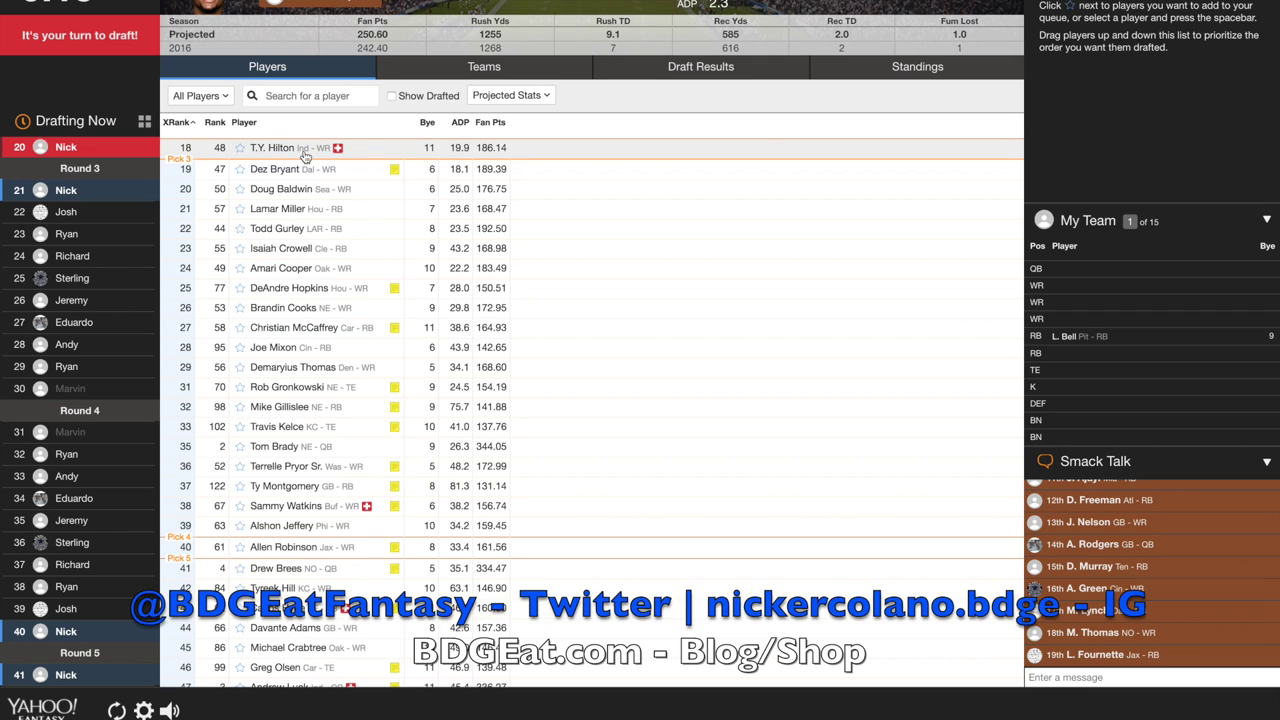
- Draft T.Y. Hilton at pick 20 and Doug Baldwin at pick 21 as wide receivers
{"action": "left_click", "coordinate": [338, 152]}
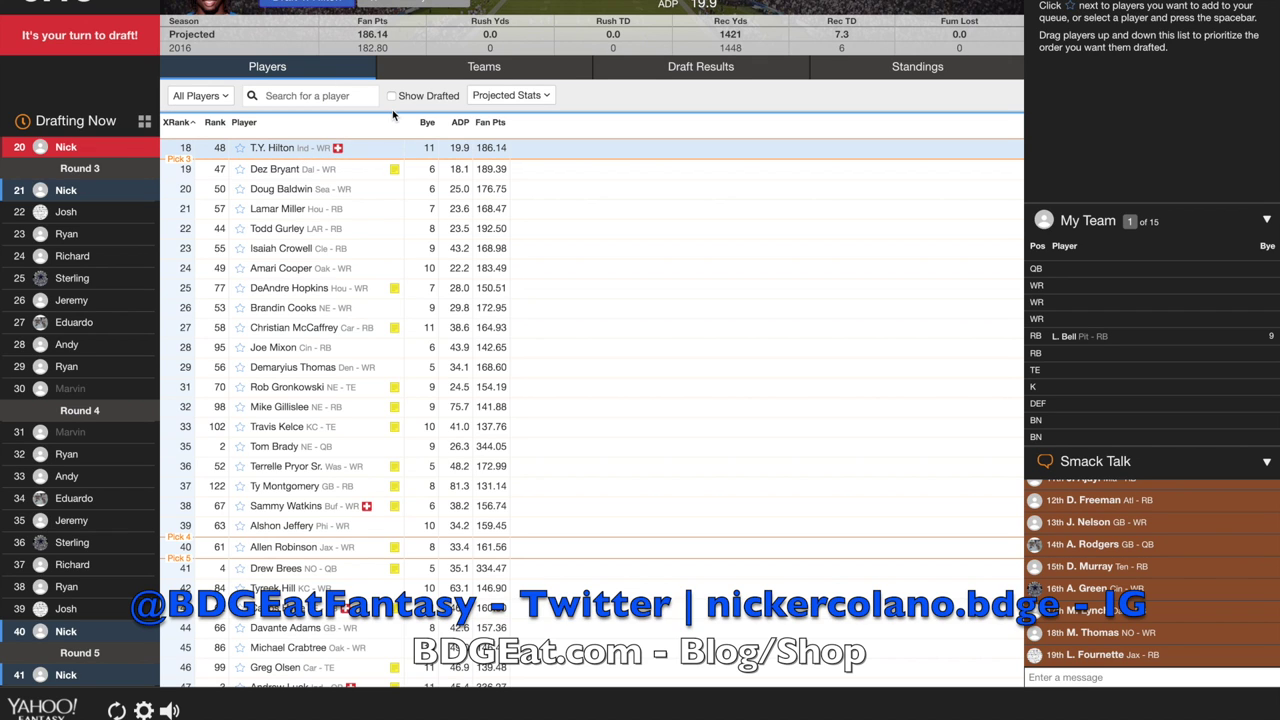
{"action": "left_click", "coordinate": [316, 6]}
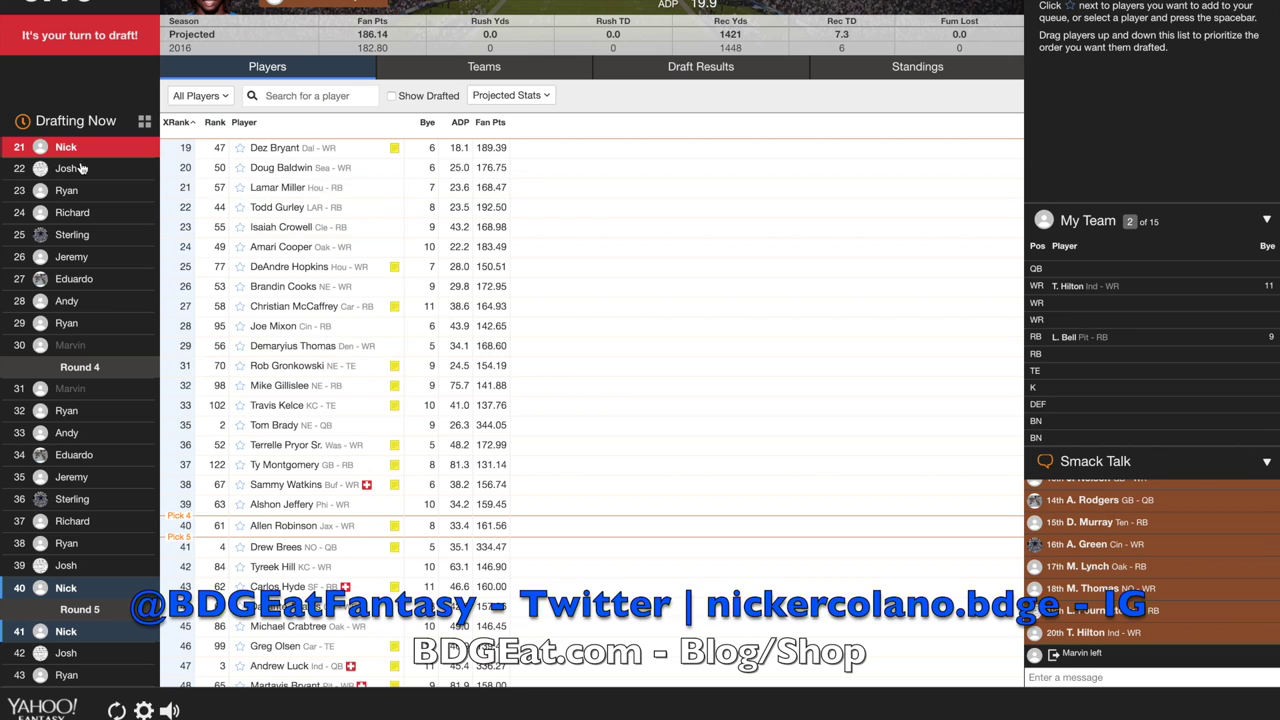
{"action": "left_click", "coordinate": [322, 172]}
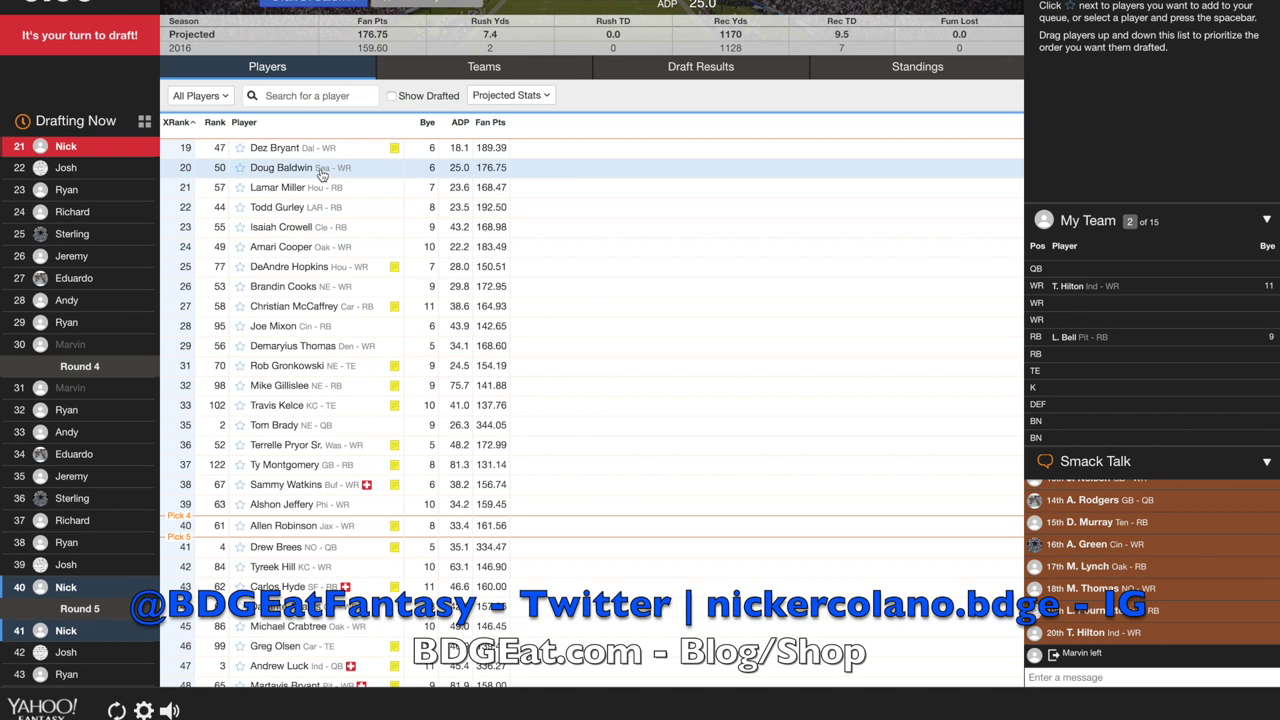
{"action": "left_click", "coordinate": [318, 4]}
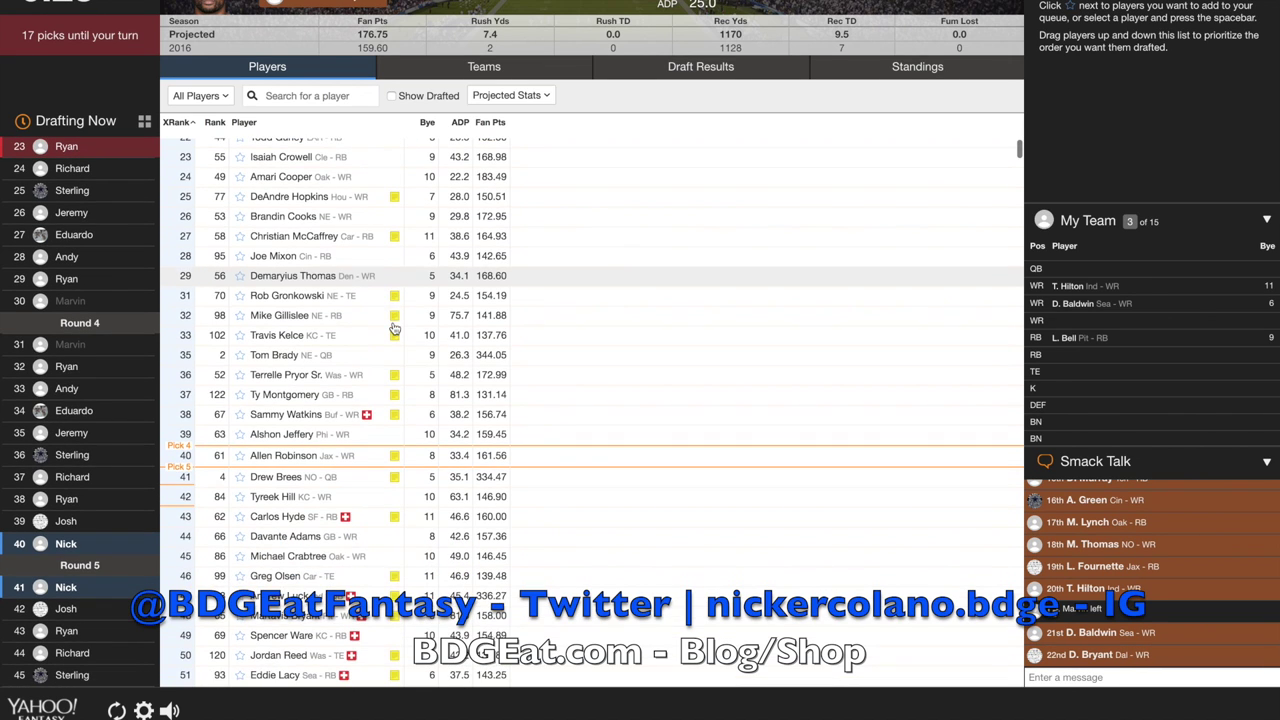
- Scroll through the Players list while other teams pick, until pick 40 comes up
{"action": "scroll", "coordinate": [395, 329], "scroll_direction": "down", "scroll_amount": 1}
{"action": "scroll", "coordinate": [395, 329], "scroll_direction": "up", "scroll_amount": 2}
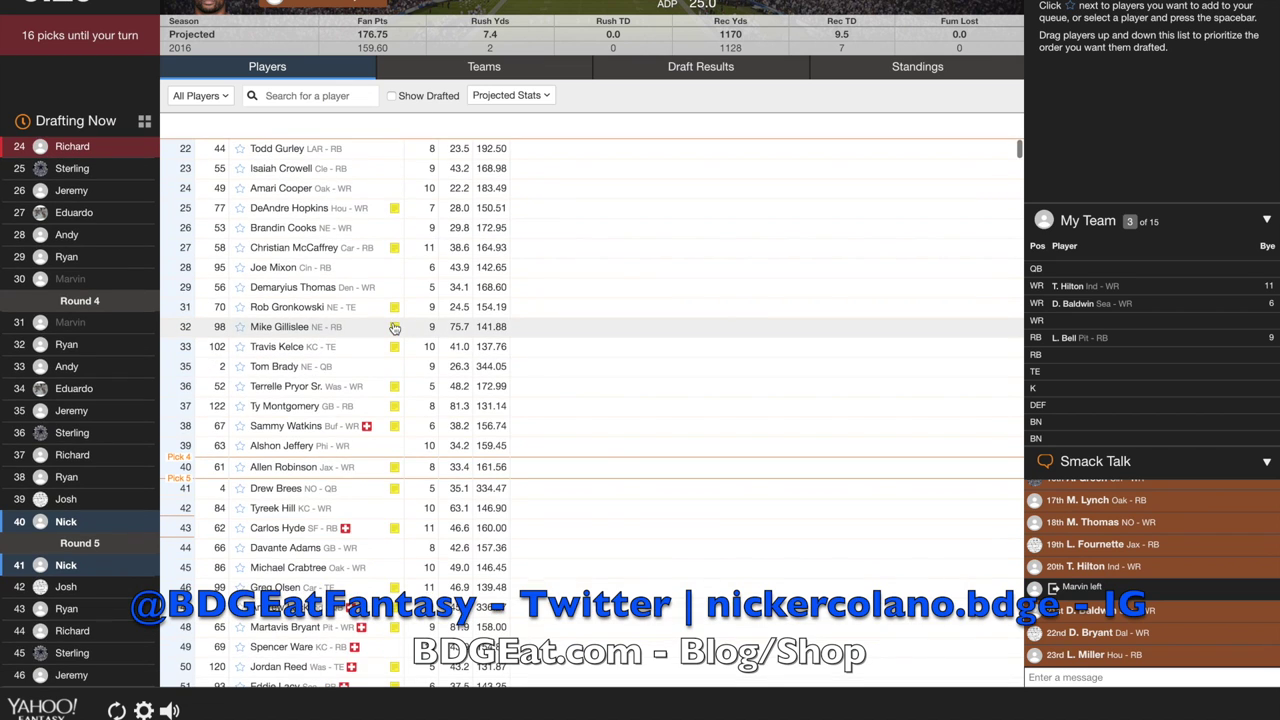
{"action": "scroll", "coordinate": [452, 392], "scroll_direction": "down", "scroll_amount": 1}
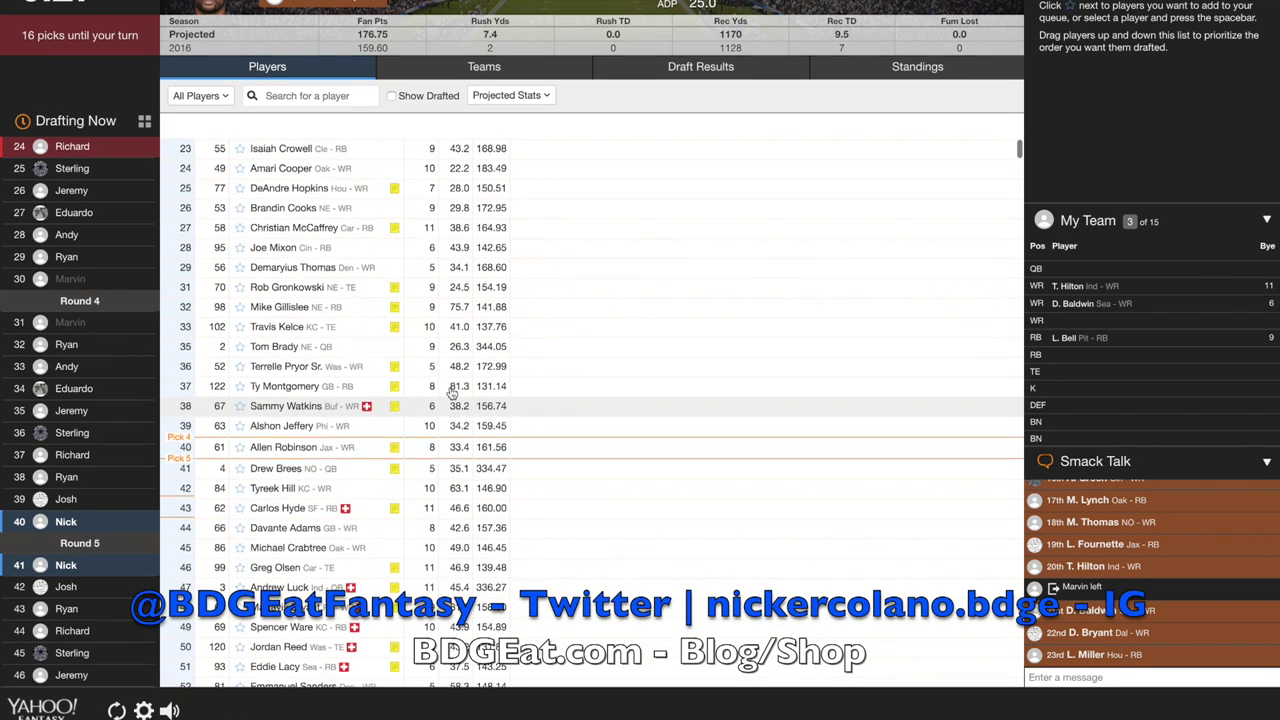
{"action": "scroll", "coordinate": [452, 392], "scroll_direction": "up", "scroll_amount": 1}
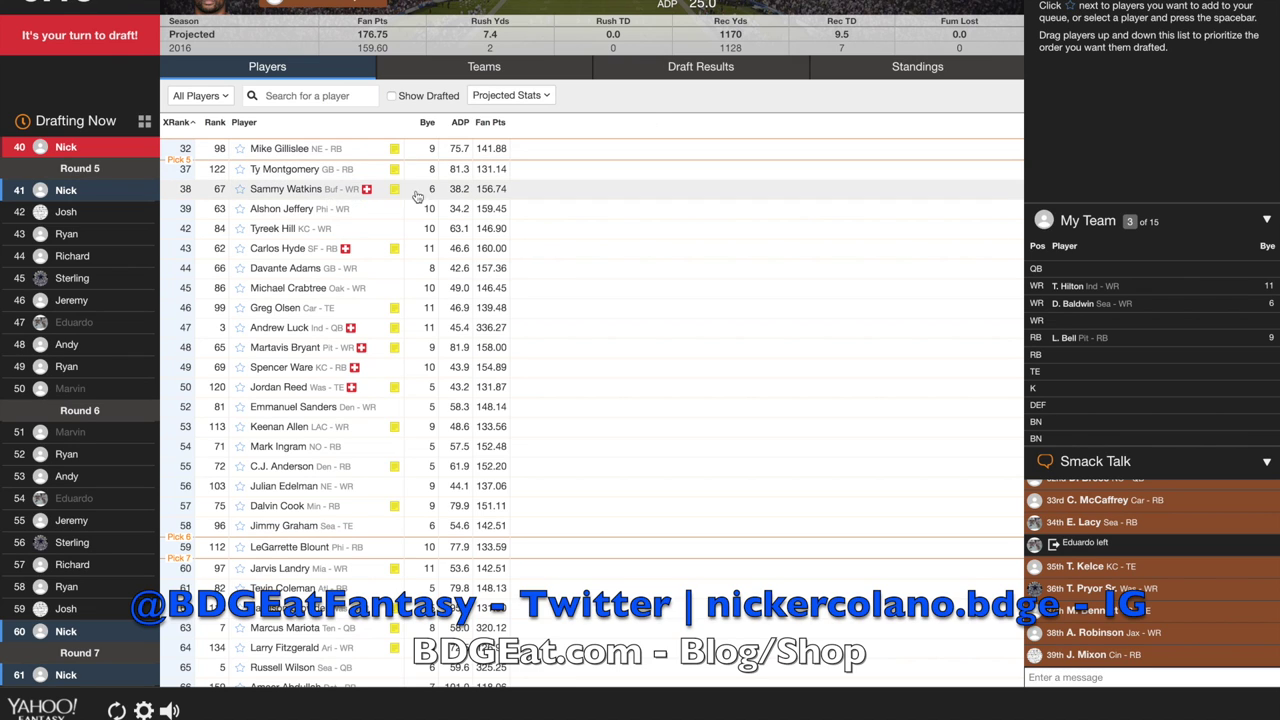
- Draft Sammy Watkins as a wide receiver, then Greg Olsen as the tight end
{"action": "left_click", "coordinate": [299, 190]}
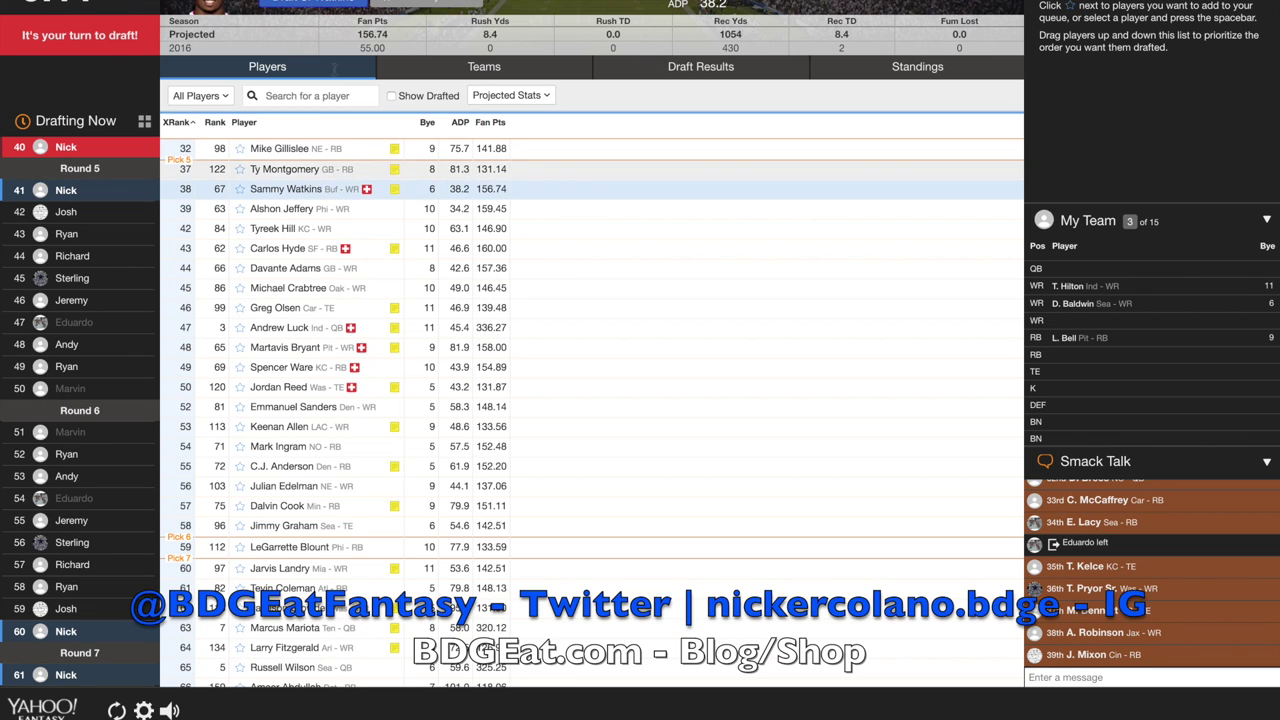
{"action": "left_click", "coordinate": [338, 4]}
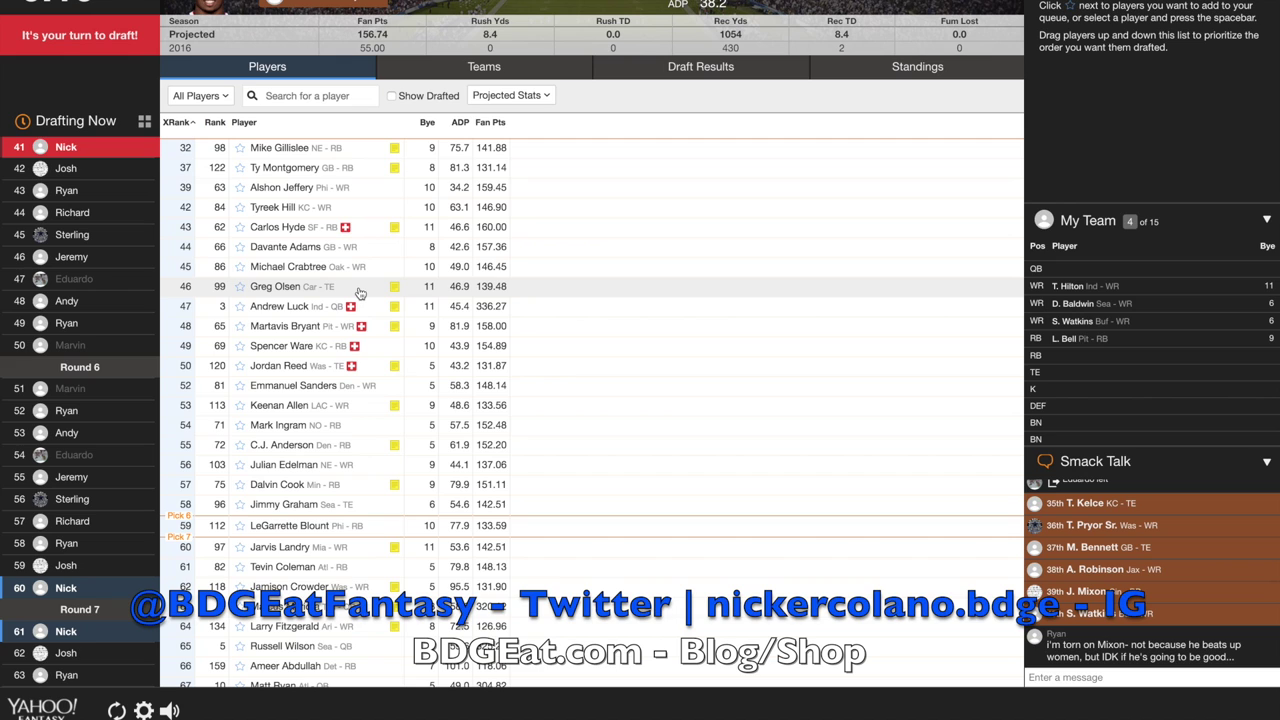
{"action": "left_click", "coordinate": [307, 4]}
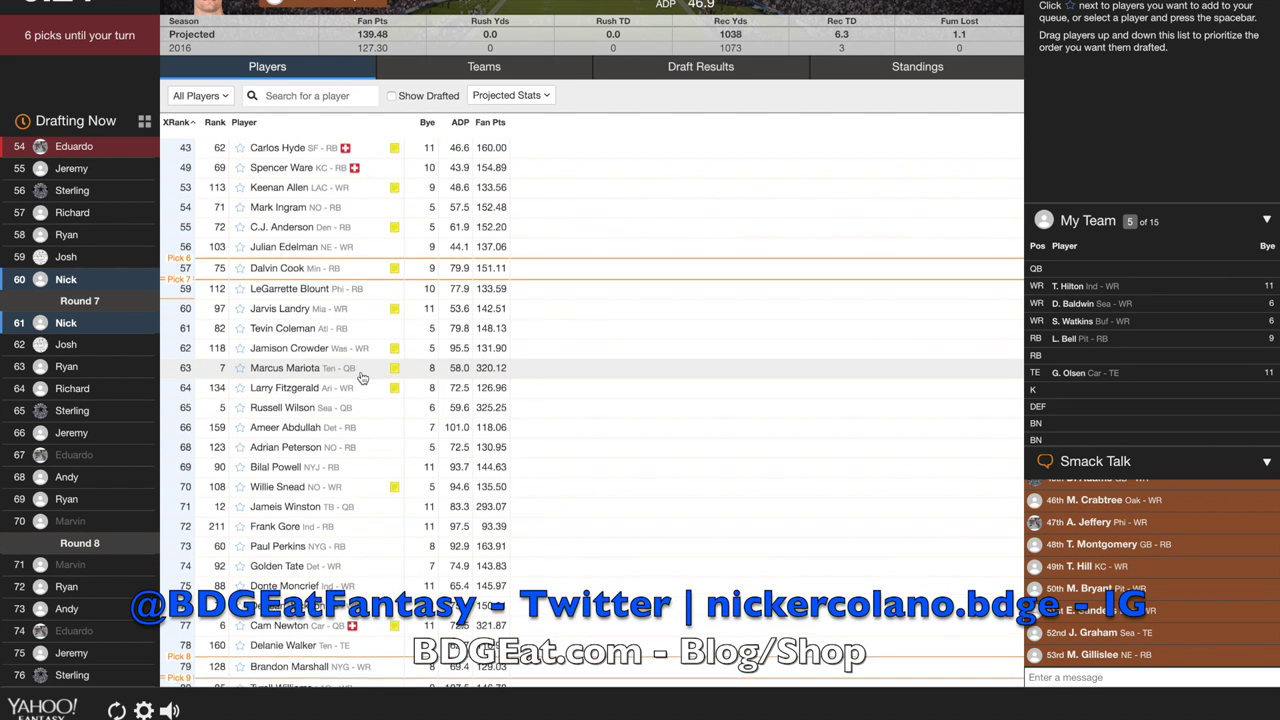
{"action": "scroll", "coordinate": [362, 377], "scroll_direction": "down", "scroll_amount": 5}
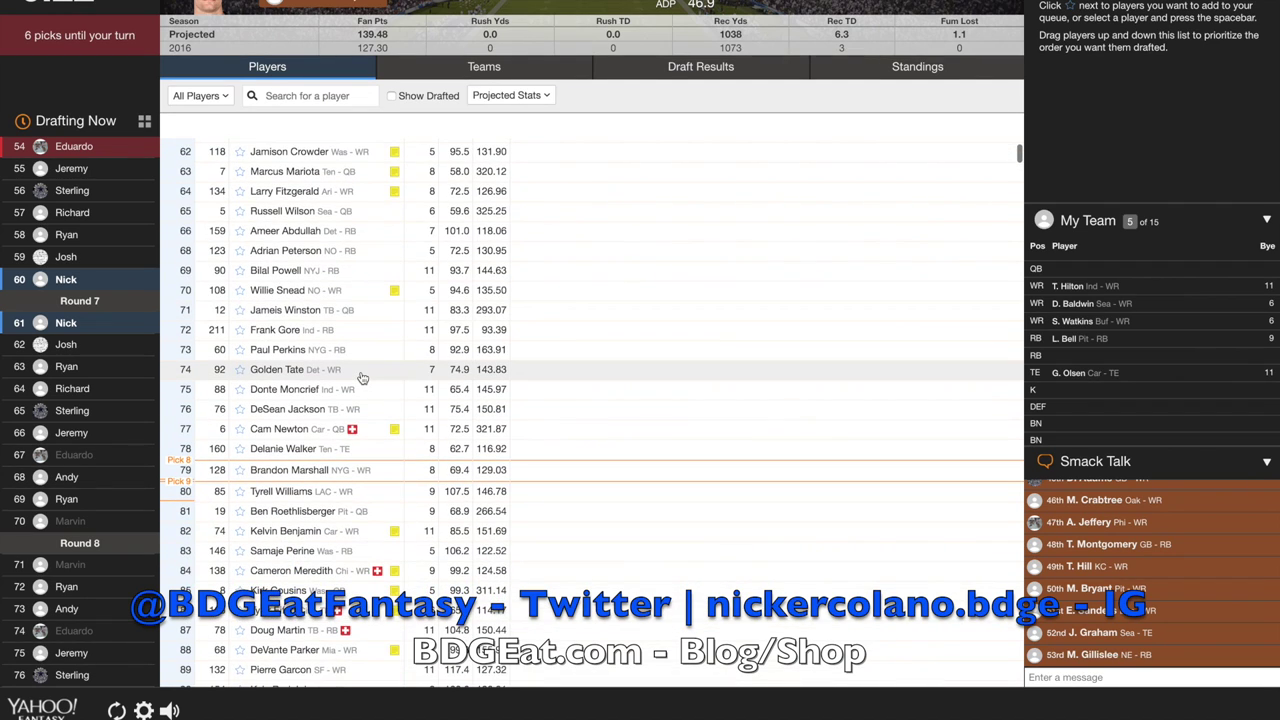
{"action": "scroll", "coordinate": [322, 513], "scroll_direction": "down", "scroll_amount": 10}
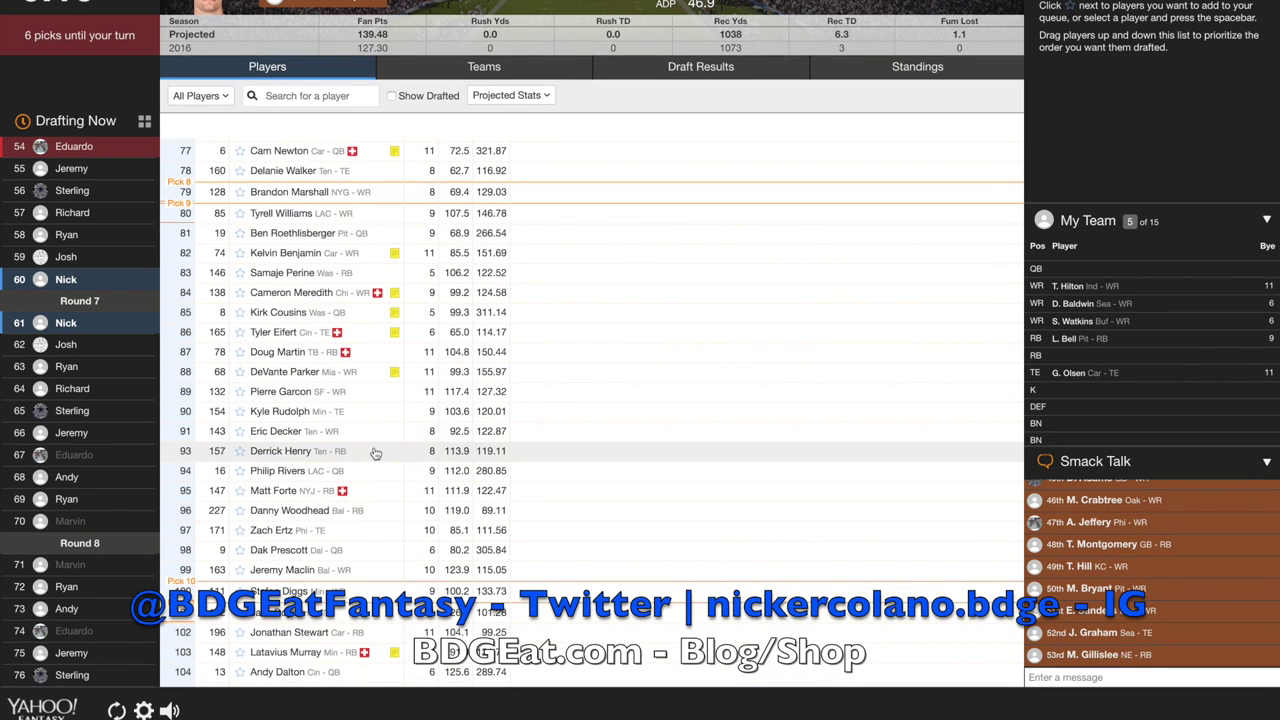
{"action": "scroll", "coordinate": [371, 449], "scroll_direction": "down", "scroll_amount": 1}
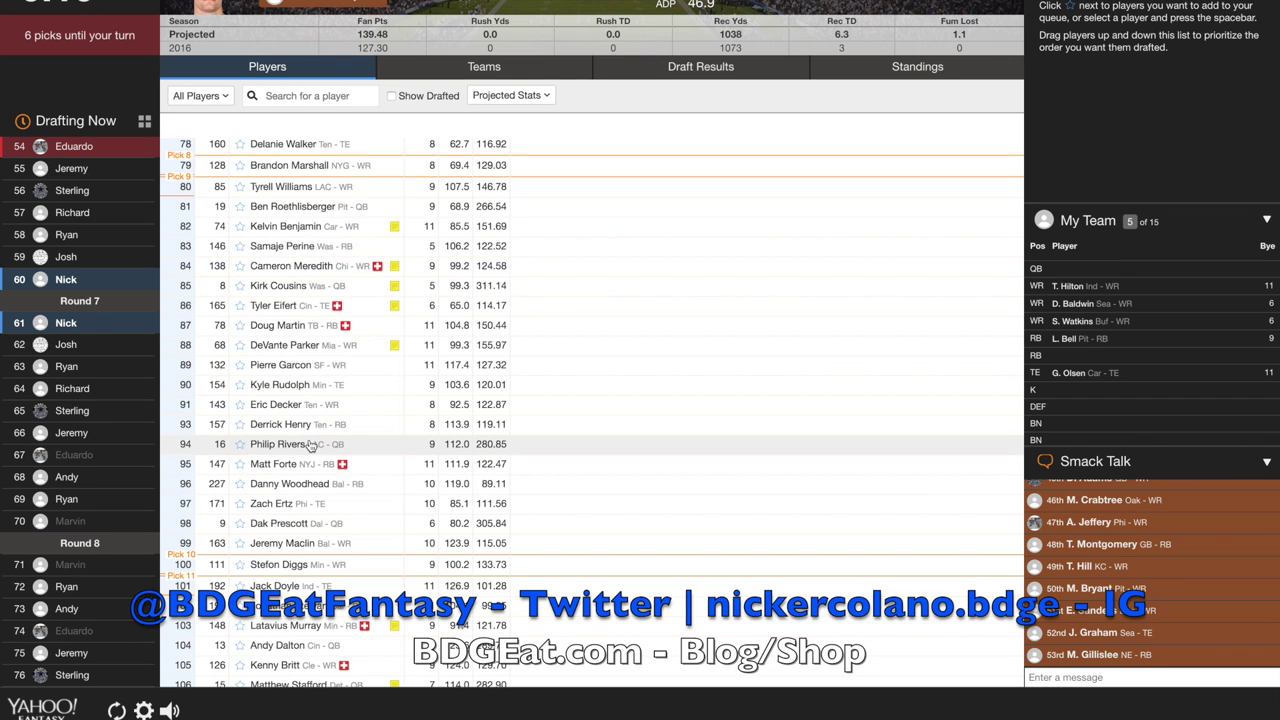
{"action": "scroll", "coordinate": [380, 458], "scroll_direction": "down", "scroll_amount": 2}
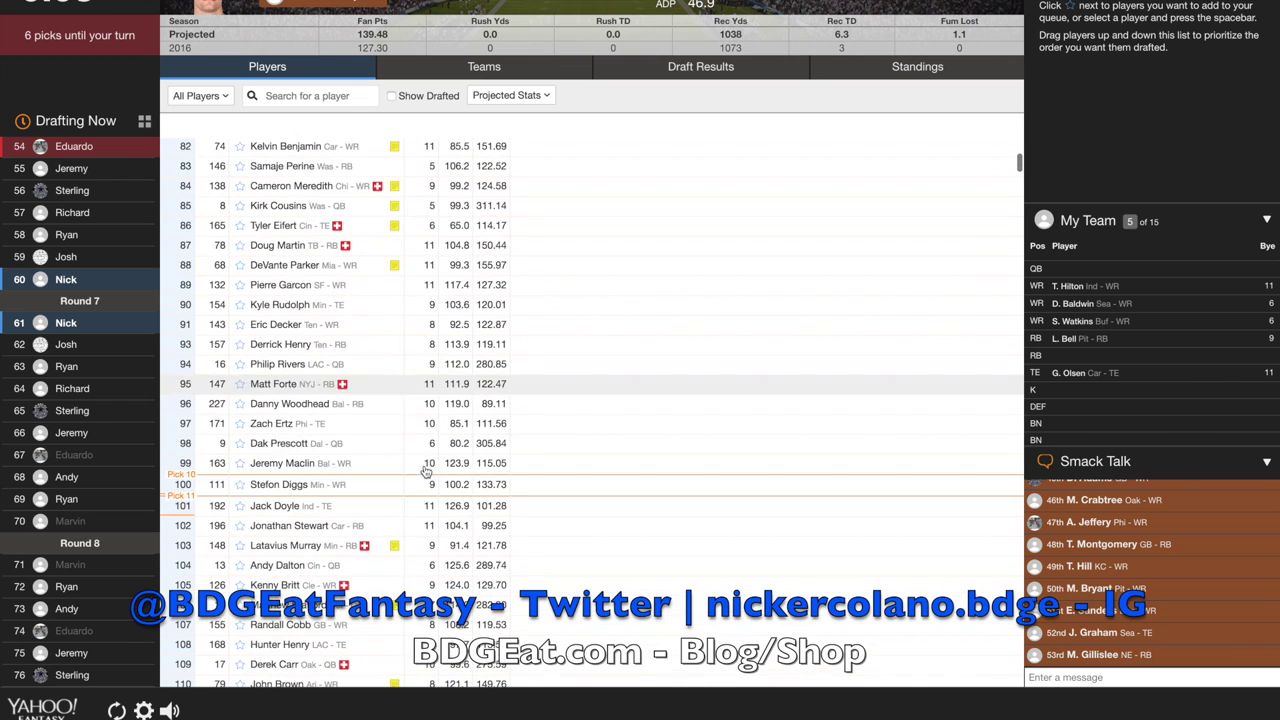
{"action": "scroll", "coordinate": [365, 480], "scroll_direction": "down", "scroll_amount": 3}
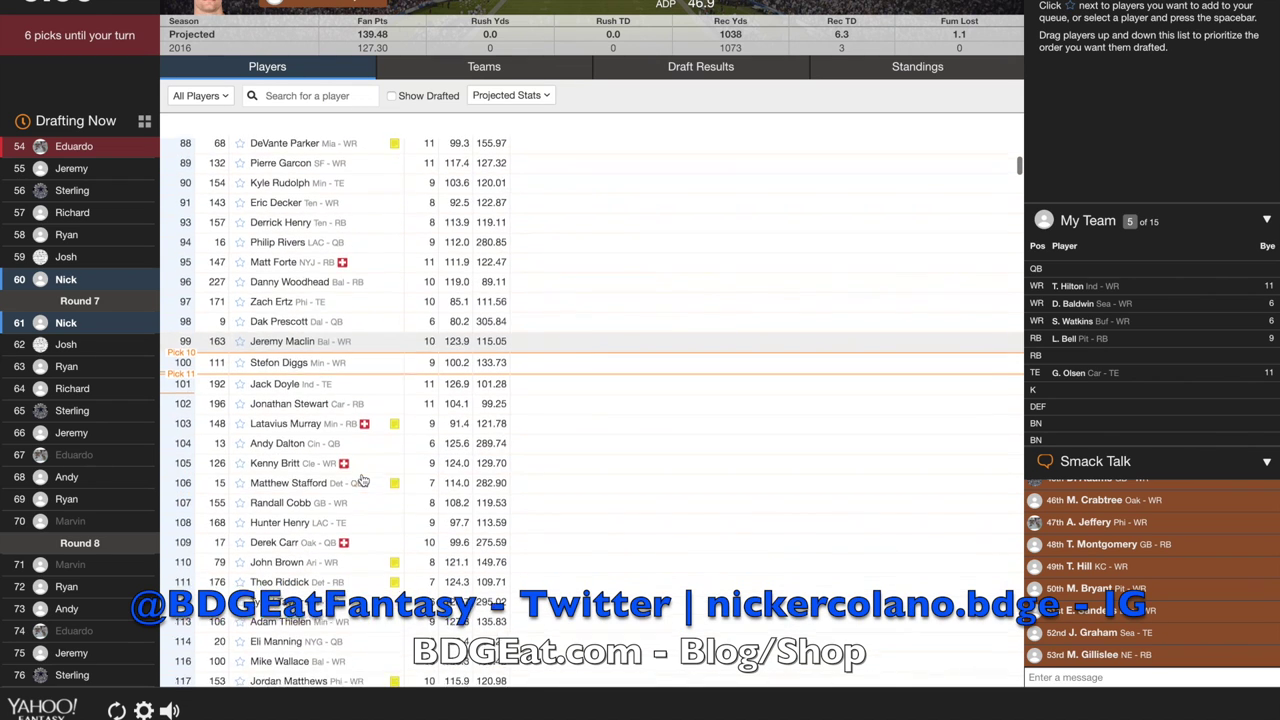
{"action": "scroll", "coordinate": [363, 481], "scroll_direction": "down", "scroll_amount": 5}
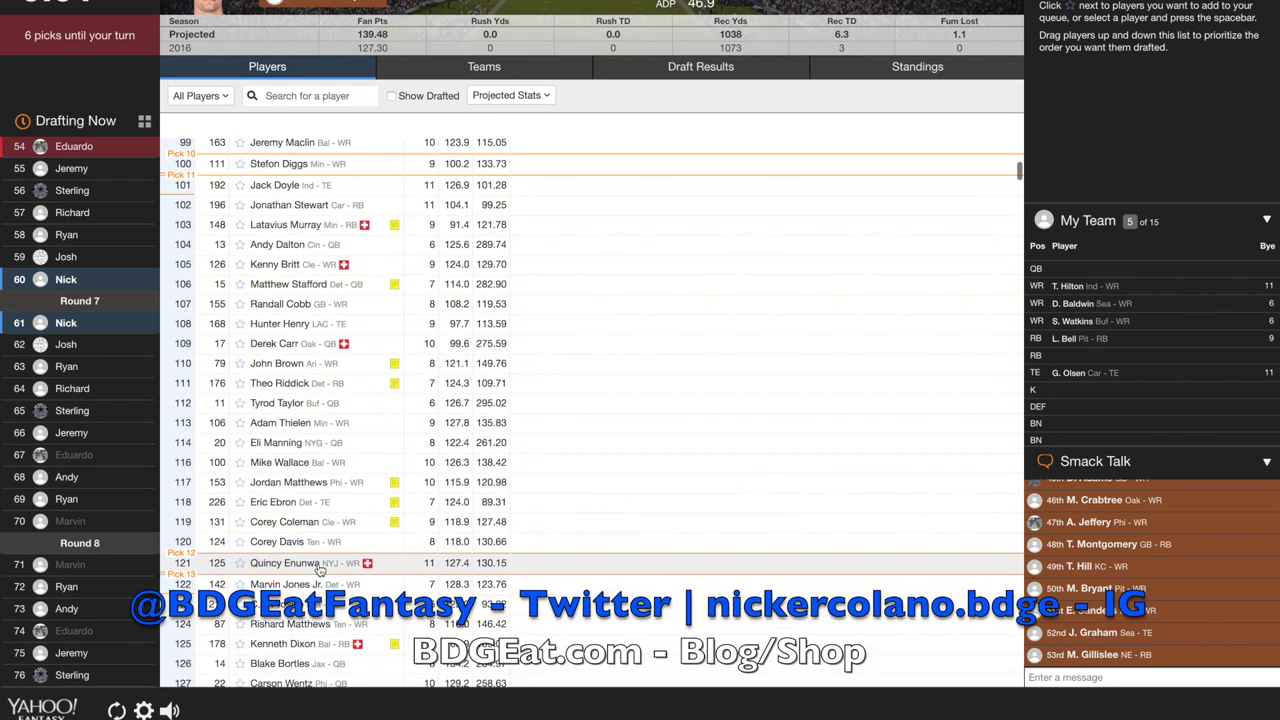
{"action": "scroll", "coordinate": [320, 568], "scroll_direction": "down", "scroll_amount": 2}
{"action": "scroll", "coordinate": [335, 475], "scroll_direction": "up", "scroll_amount": 20}
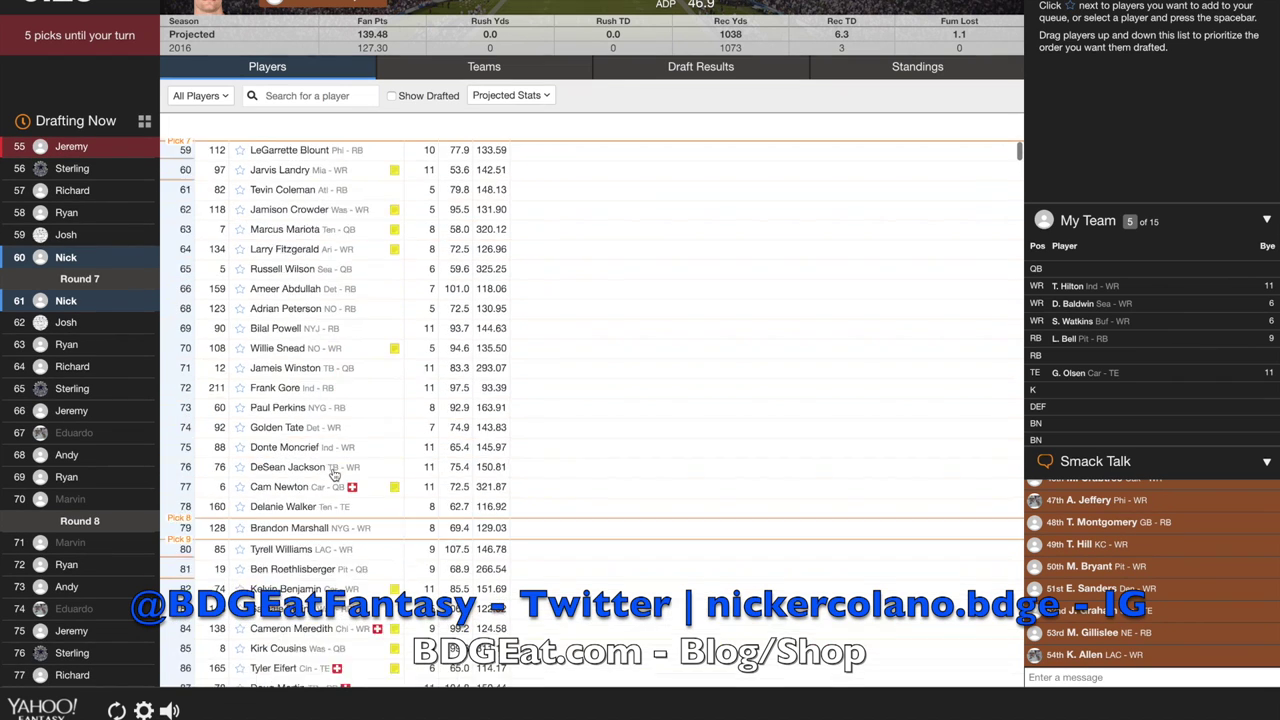
{"action": "scroll", "coordinate": [335, 475], "scroll_direction": "up", "scroll_amount": 2}
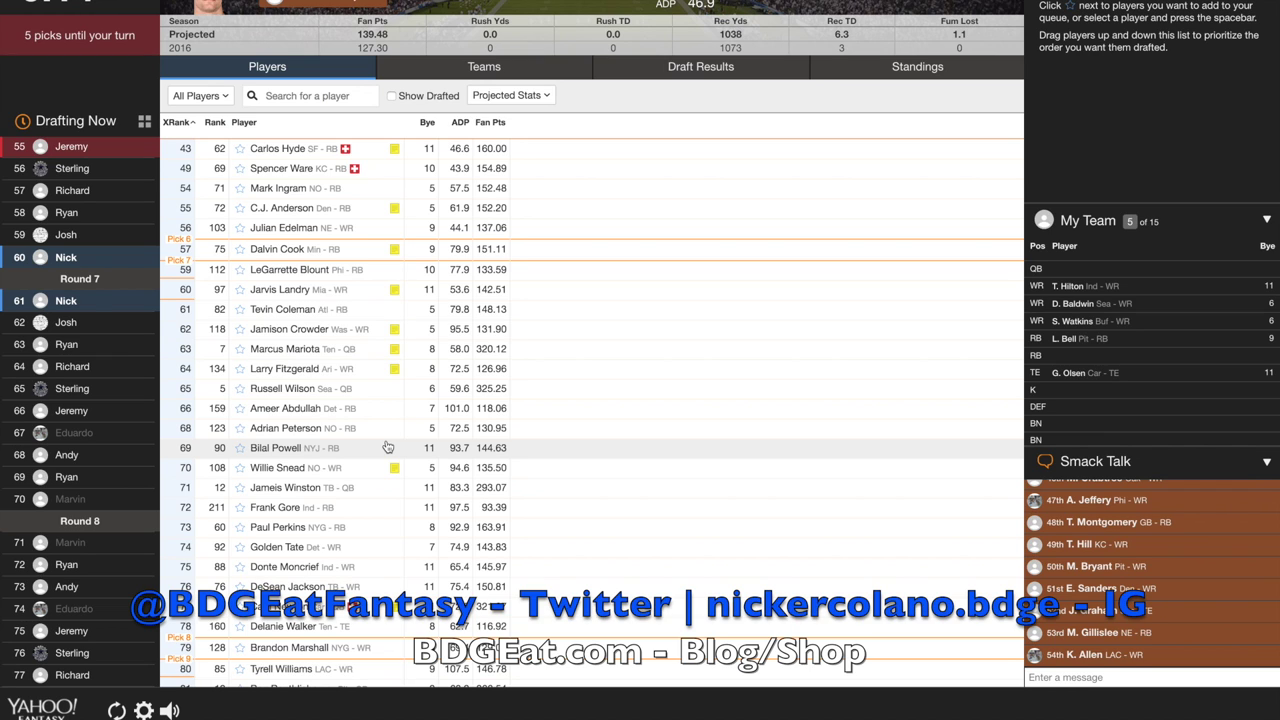
{"action": "scroll", "coordinate": [388, 447], "scroll_direction": "down", "scroll_amount": 15}
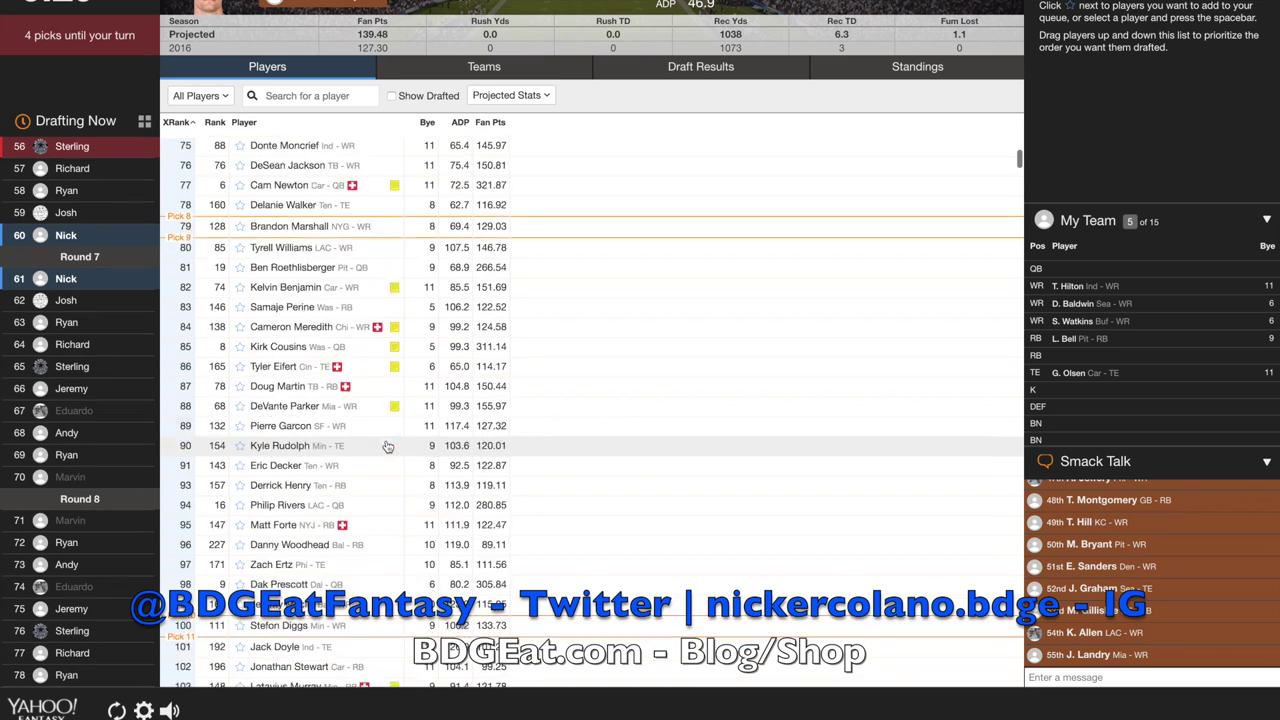
{"action": "scroll", "coordinate": [388, 447], "scroll_direction": "up", "scroll_amount": 15}
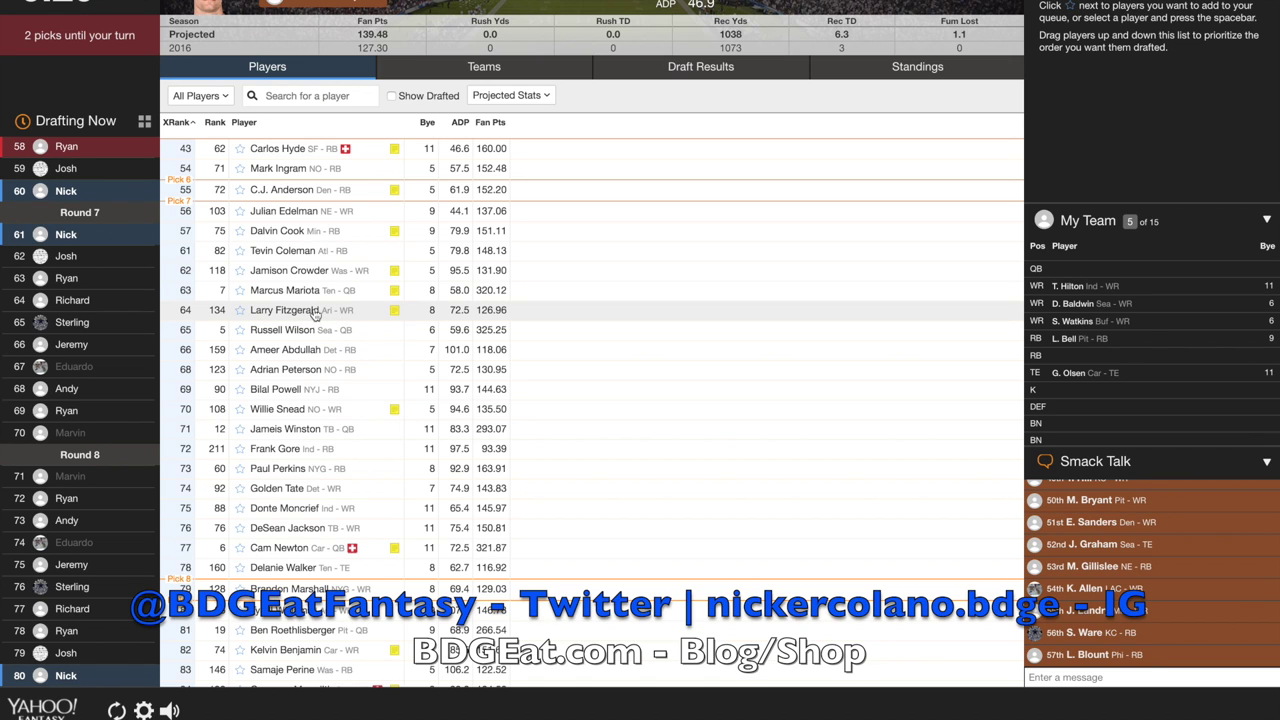
- Select Larry Fitzgerald and draft him onto the bench at pick 60
{"action": "left_click", "coordinate": [317, 308]}
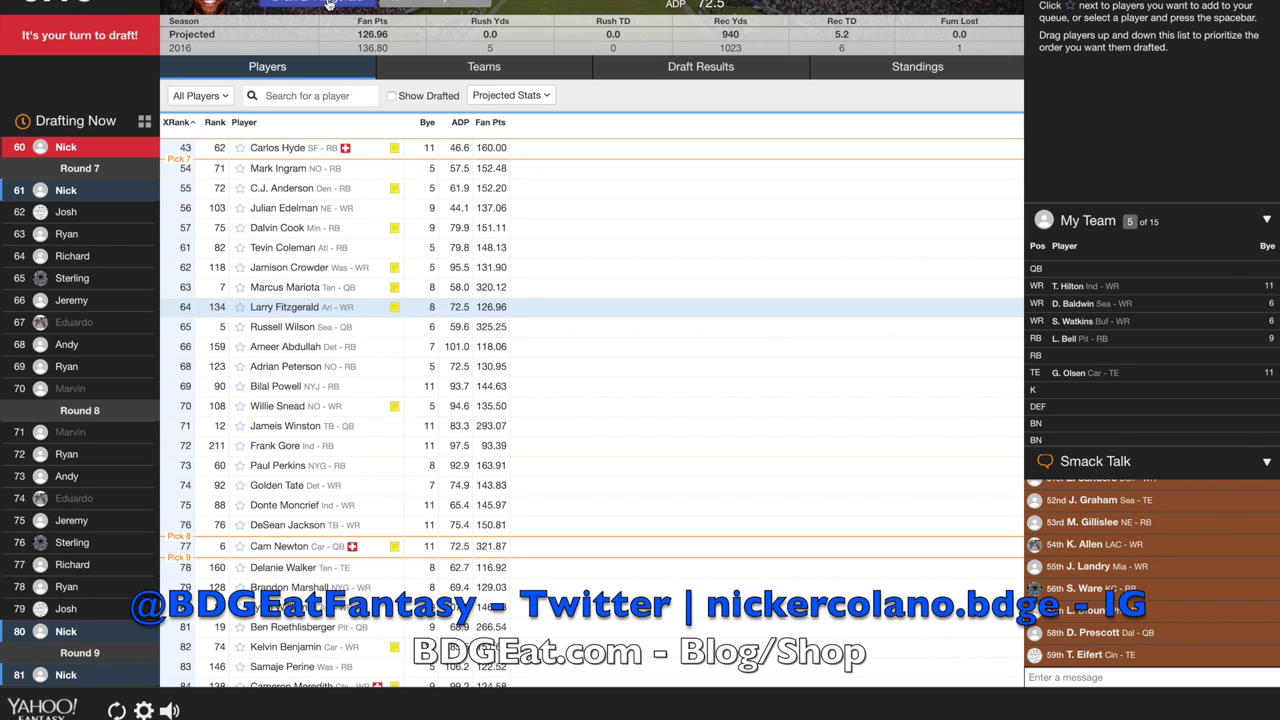
{"action": "left_click", "coordinate": [328, 5]}
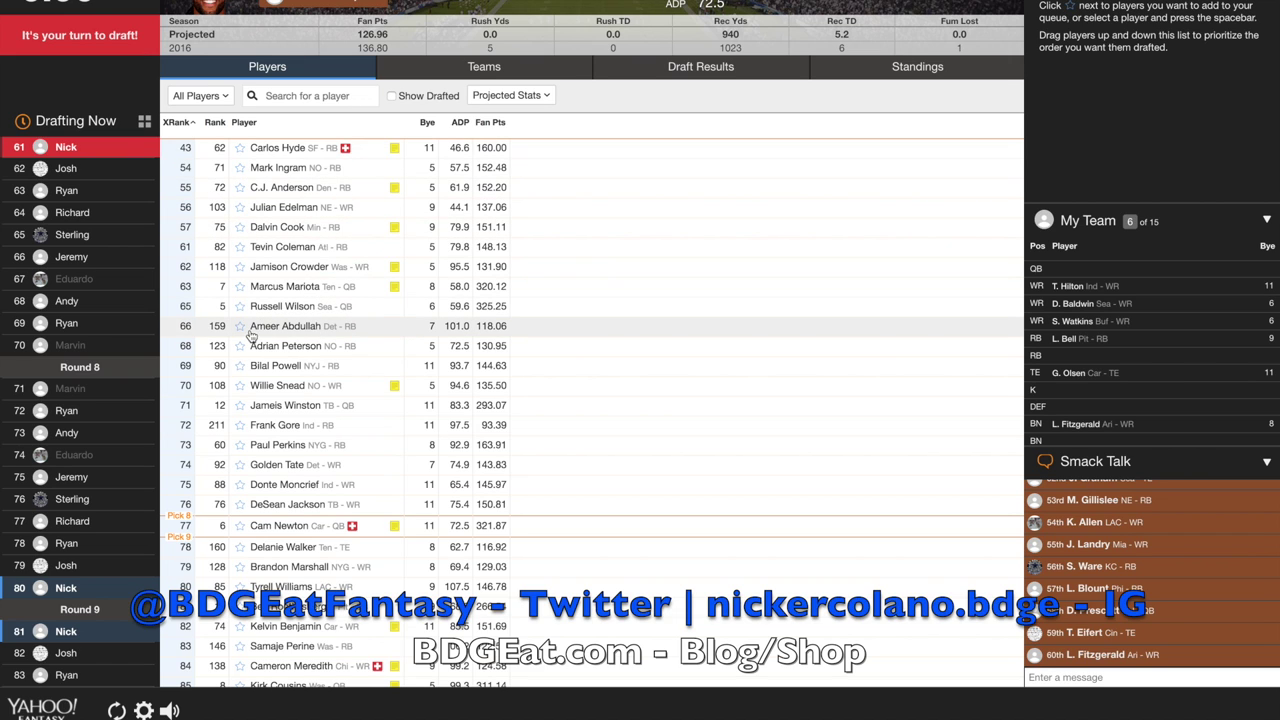
- Select Dalvin Cook and draft him into a running back slot
{"action": "left_click", "coordinate": [294, 232]}
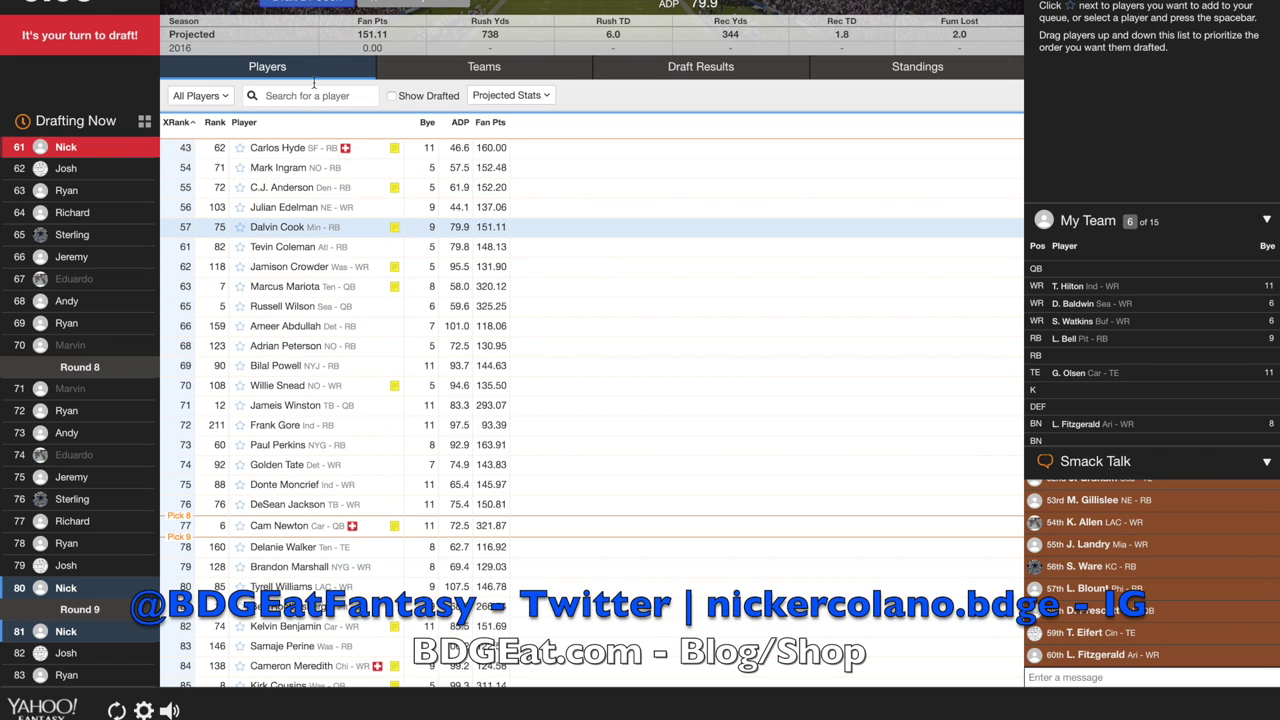
{"action": "left_click", "coordinate": [310, 7]}
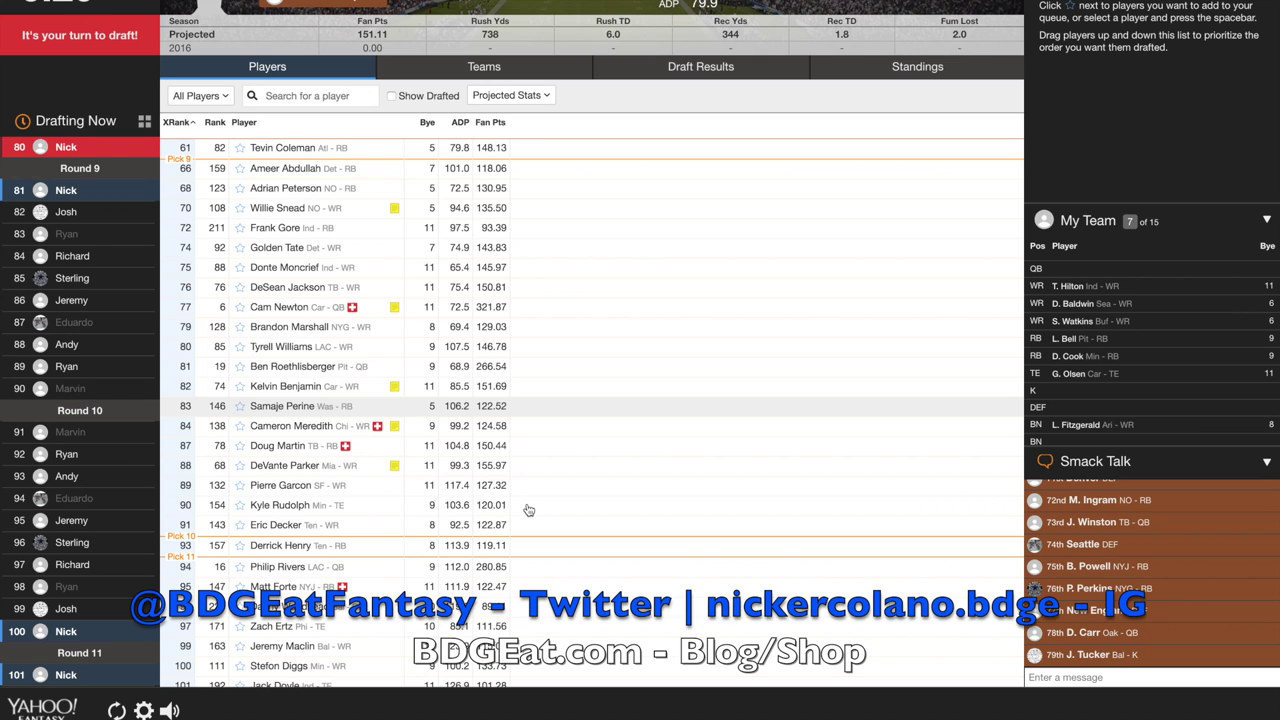
- Draft Ameer Abdullah at pick 80, then Willie Snead using the spacebar
{"action": "left_click", "coordinate": [306, 171]}
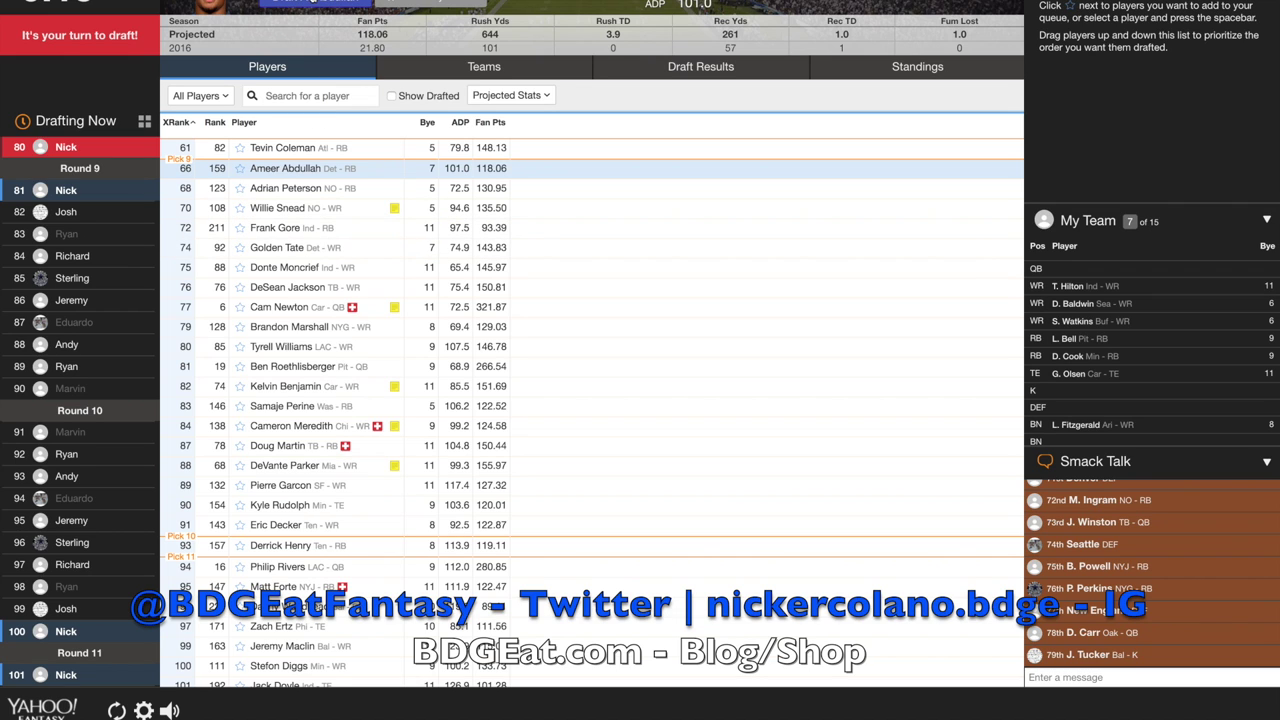
{"action": "left_click", "coordinate": [313, 3]}
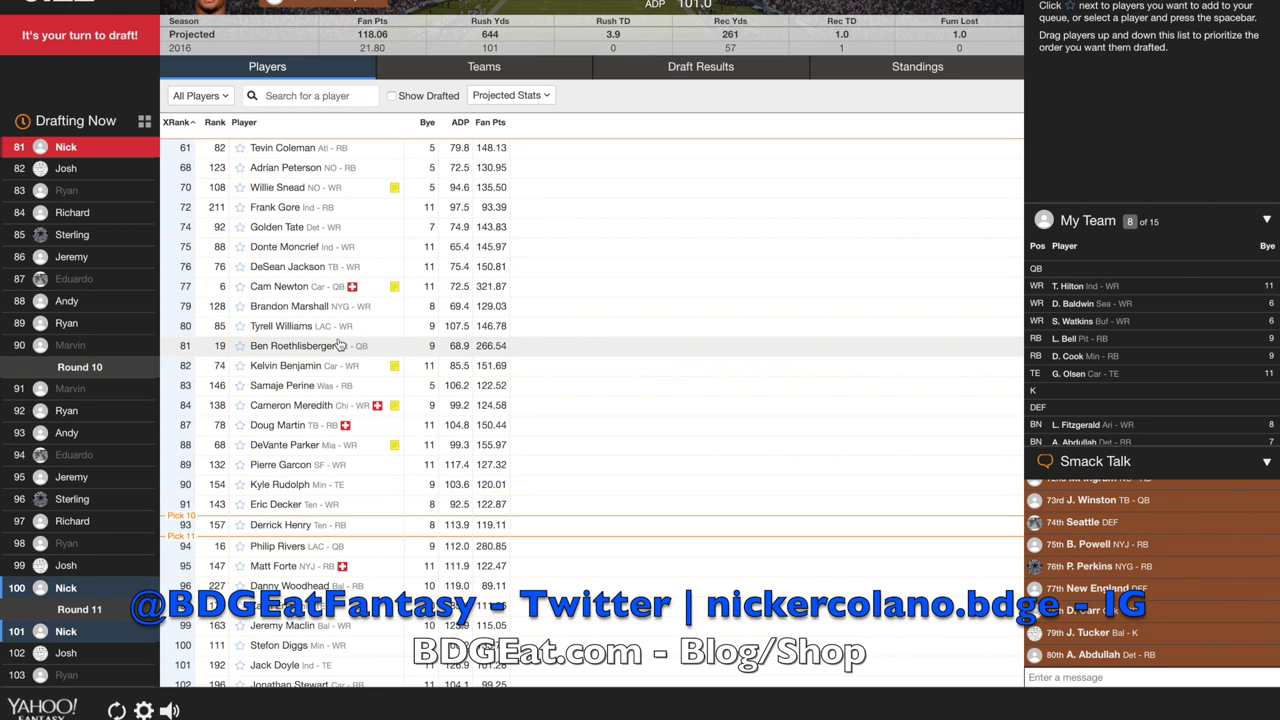
{"action": "left_click", "coordinate": [350, 187]}
{"action": "key", "text": "space"}
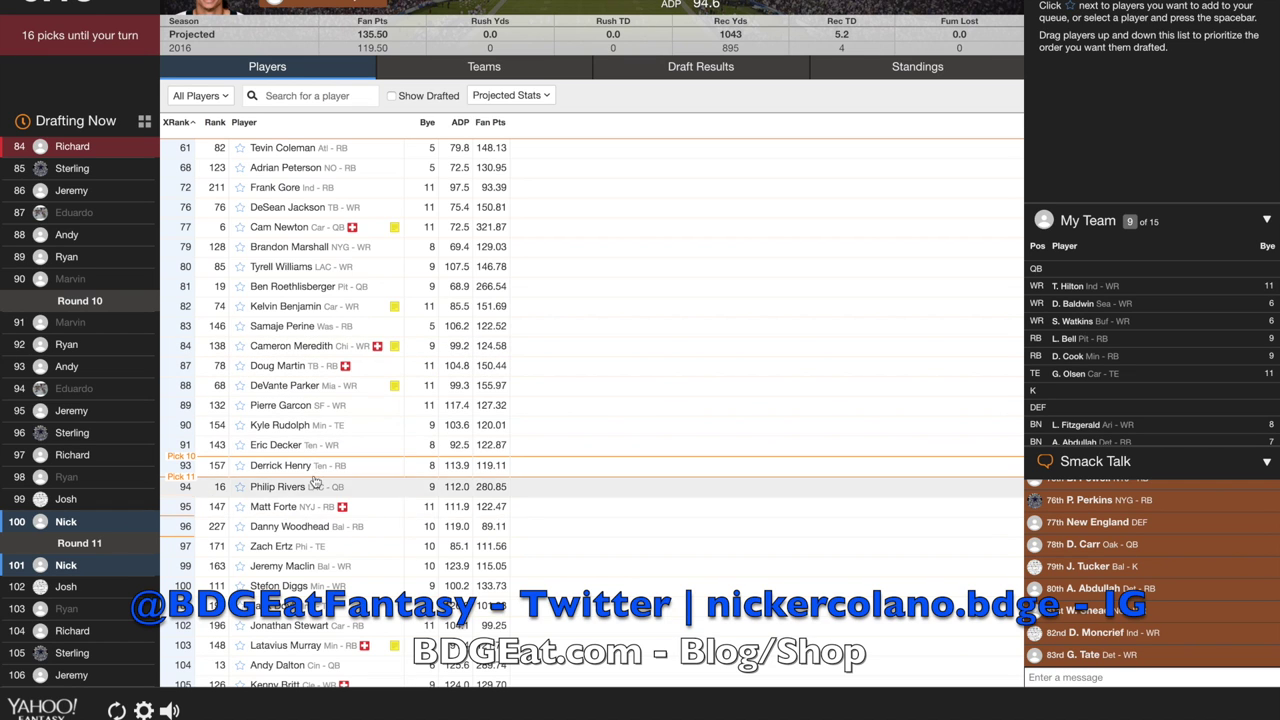
{"action": "scroll", "coordinate": [358, 505], "scroll_direction": "down", "scroll_amount": 1}
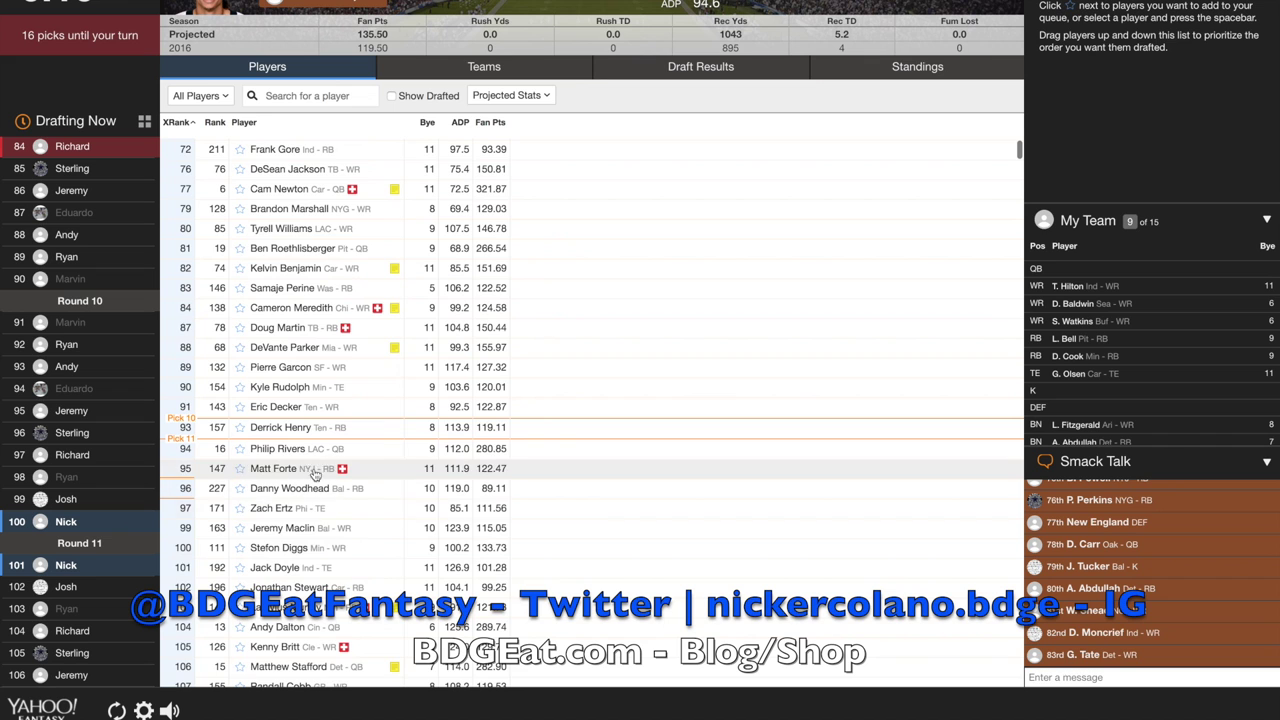
{"action": "scroll", "coordinate": [340, 525], "scroll_direction": "up", "scroll_amount": 1}
{"action": "scroll", "coordinate": [340, 525], "scroll_direction": "down", "scroll_amount": 4}
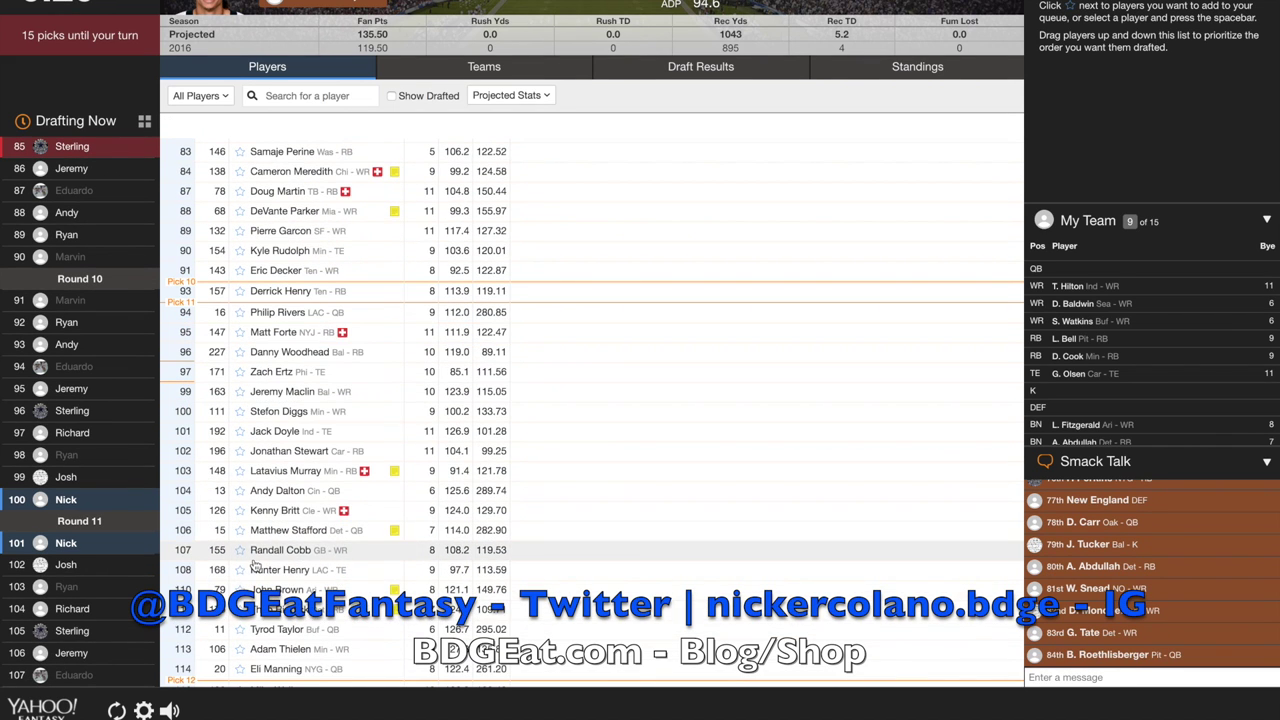
{"action": "scroll", "coordinate": [326, 549], "scroll_direction": "down", "scroll_amount": 4}
{"action": "scroll", "coordinate": [326, 549], "scroll_direction": "down", "scroll_amount": 2}
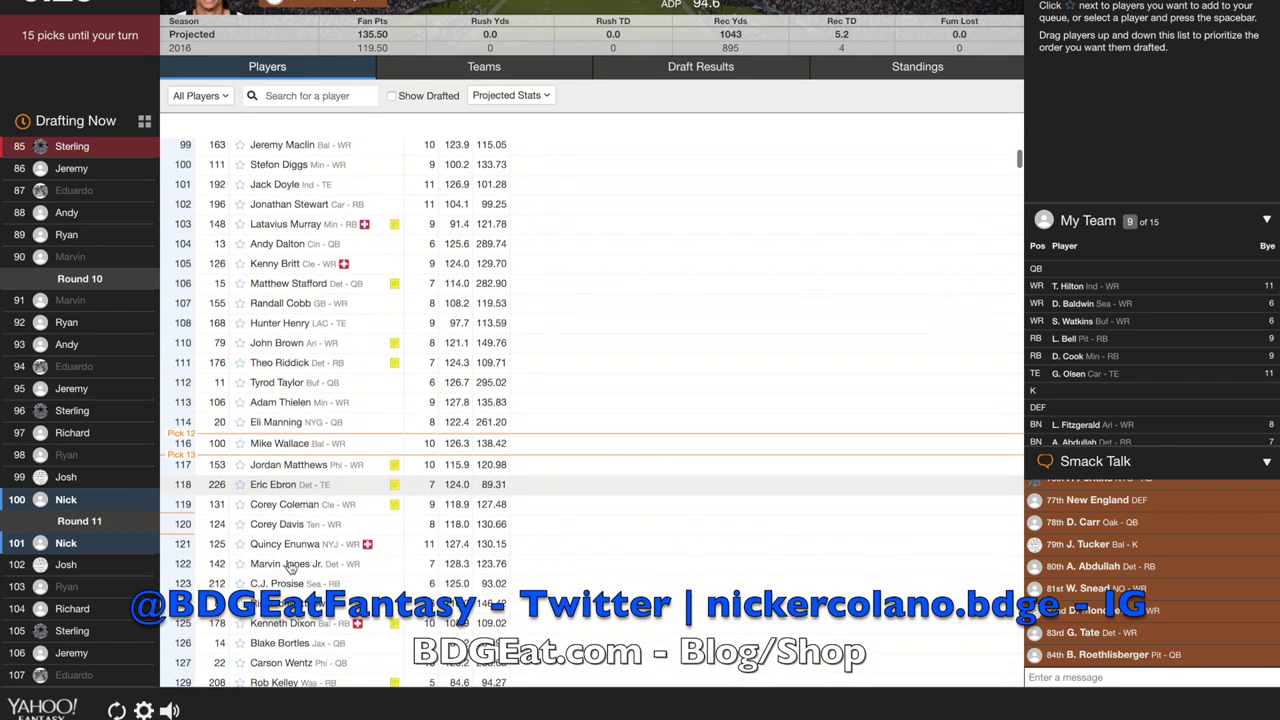
{"action": "scroll", "coordinate": [334, 549], "scroll_direction": "down", "scroll_amount": 5}
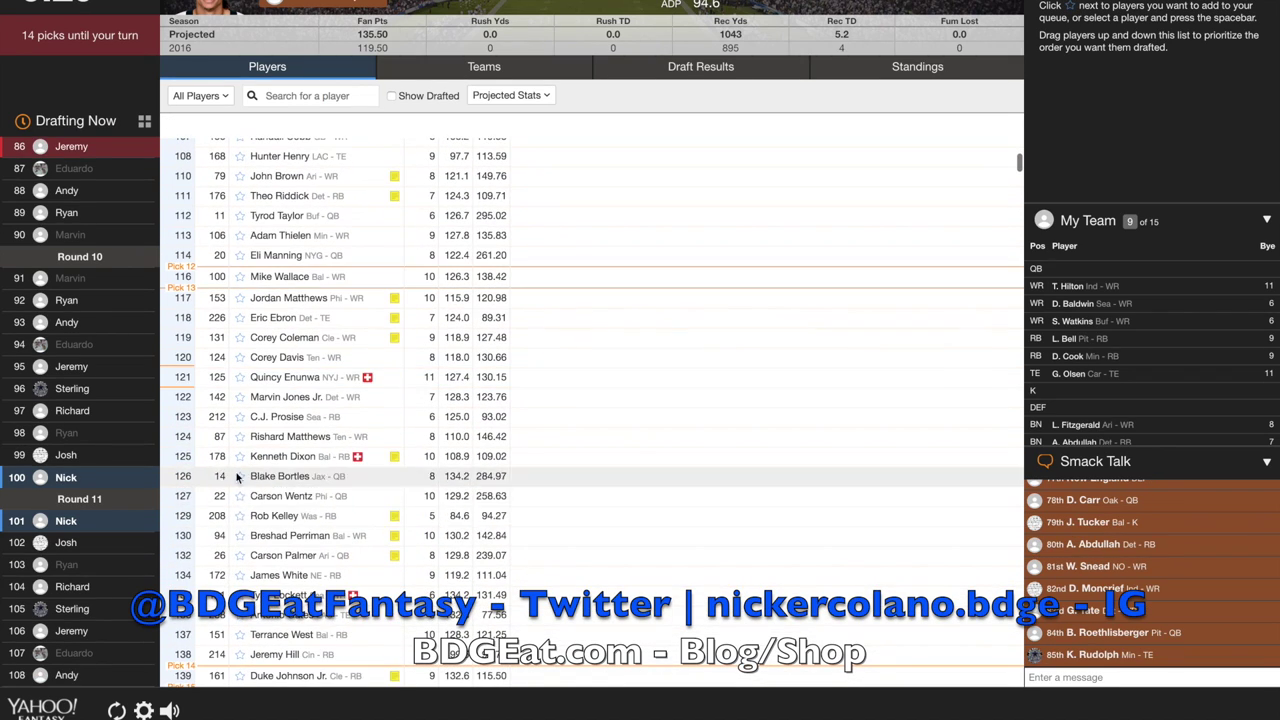
{"action": "scroll", "coordinate": [334, 549], "scroll_direction": "down", "scroll_amount": 1}
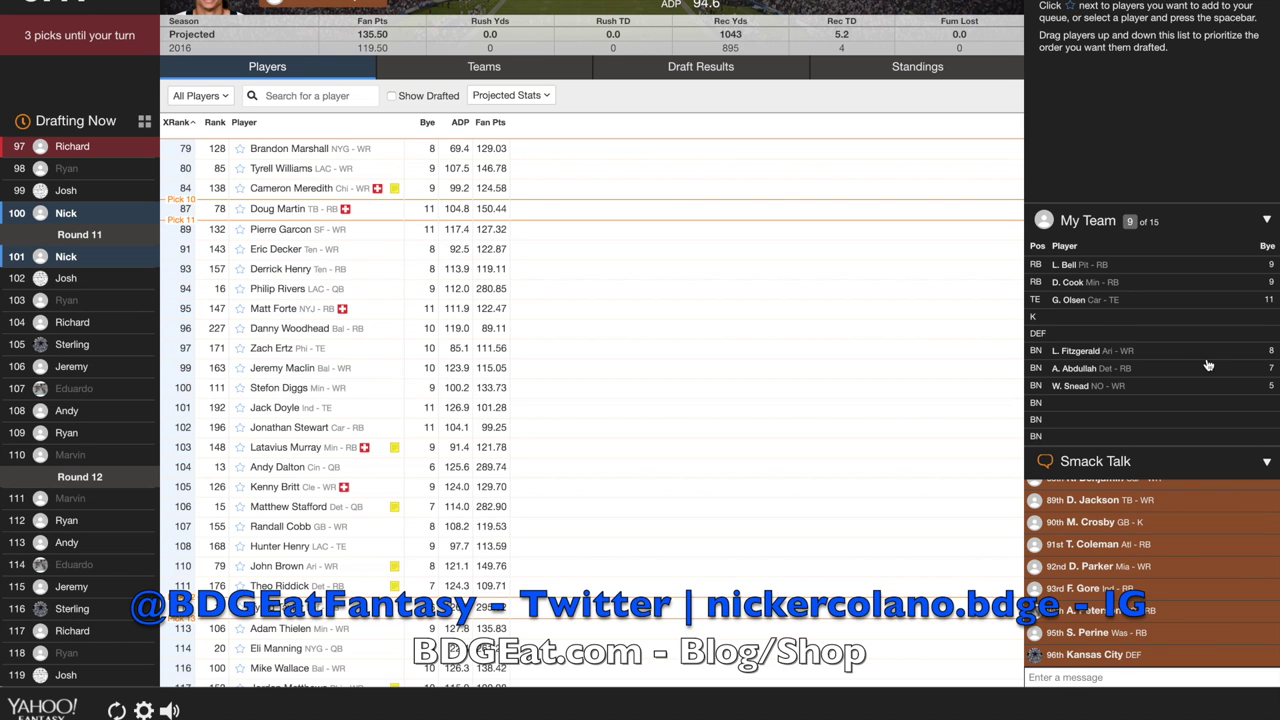
{"action": "scroll", "coordinate": [1030, 347], "scroll_direction": "up", "scroll_amount": 2}
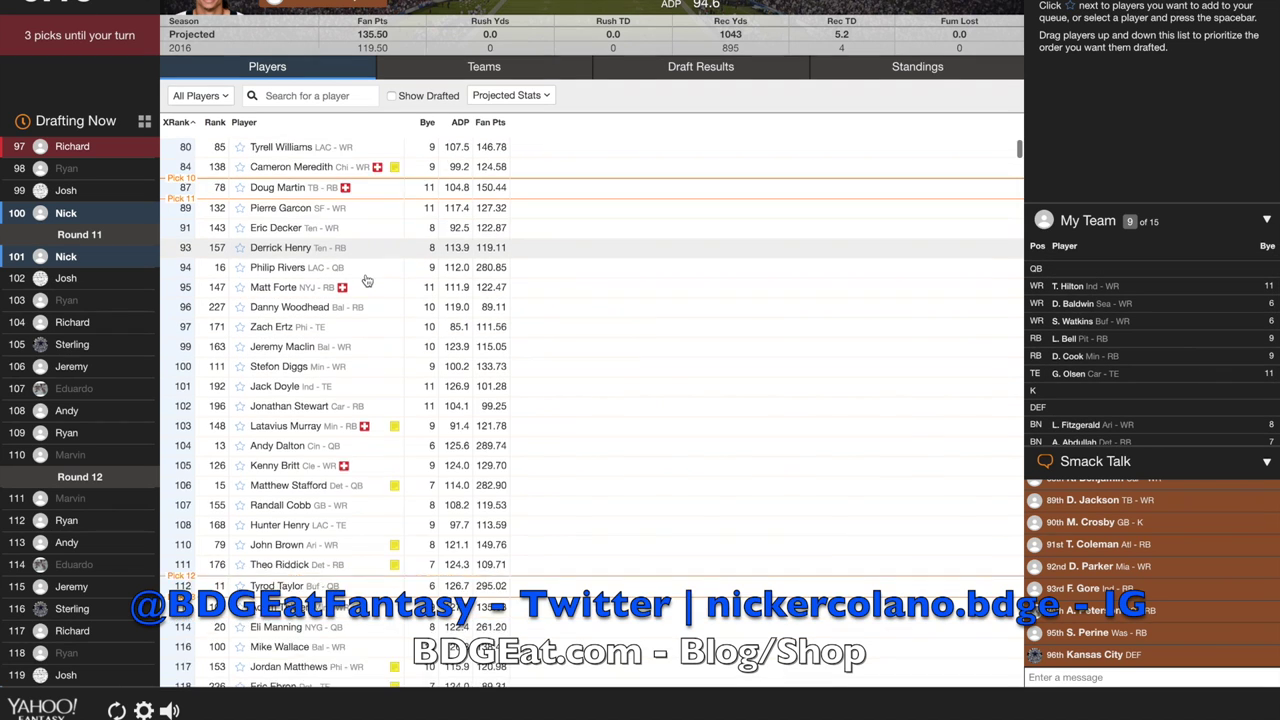
- Filter the player list to Quarterbacks, draft Andy Dalton at QB, and reapply the Quarterbacks filter
{"action": "left_click", "coordinate": [205, 95]}
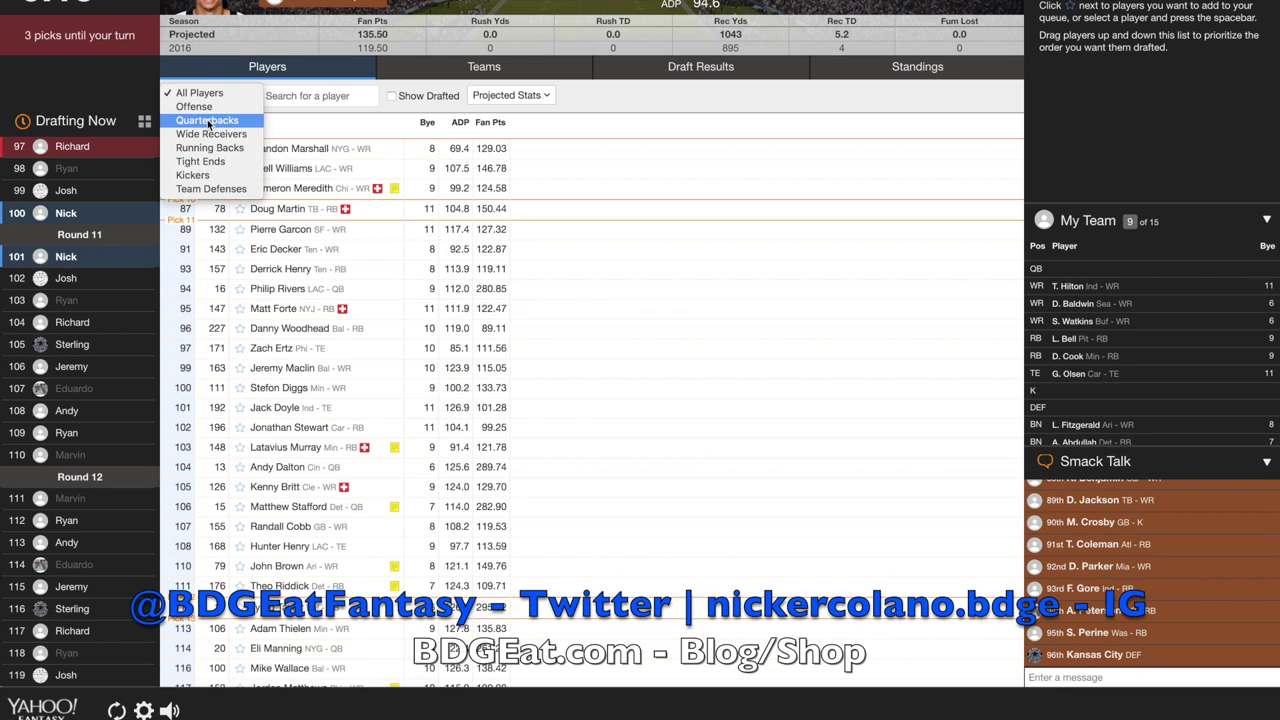
{"action": "left_click", "coordinate": [207, 120]}
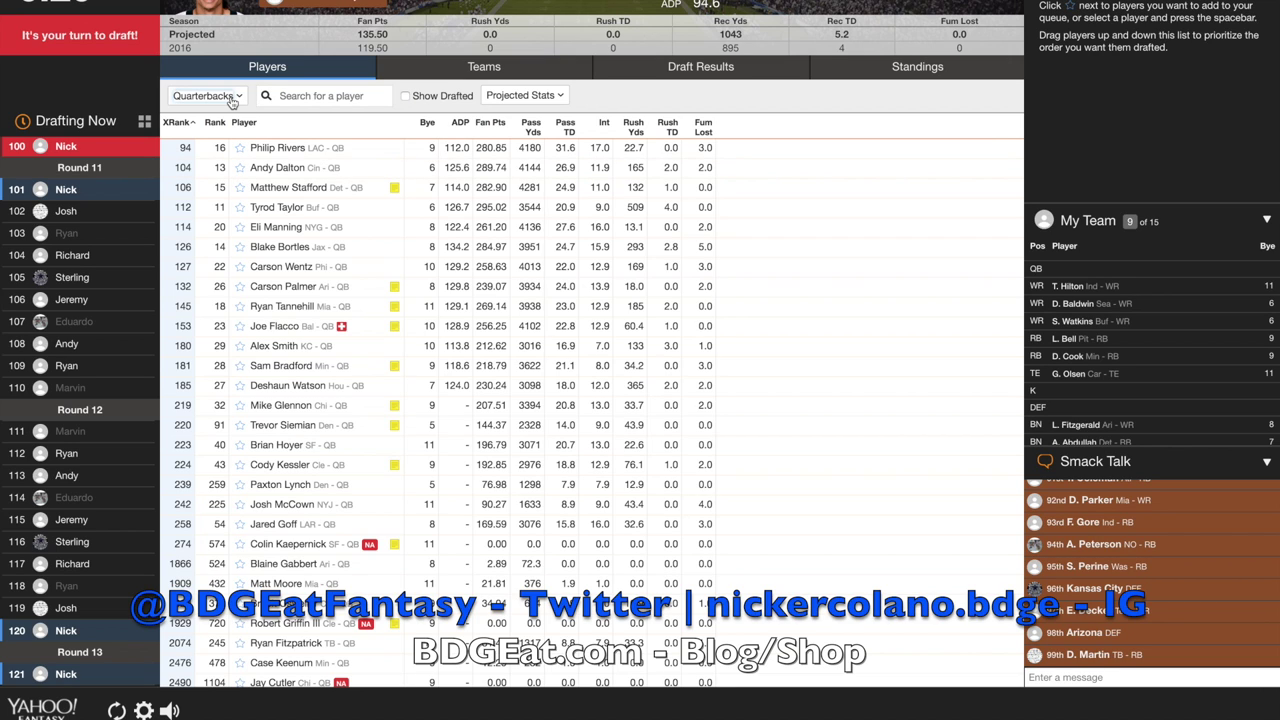
{"action": "left_click", "coordinate": [311, 171]}
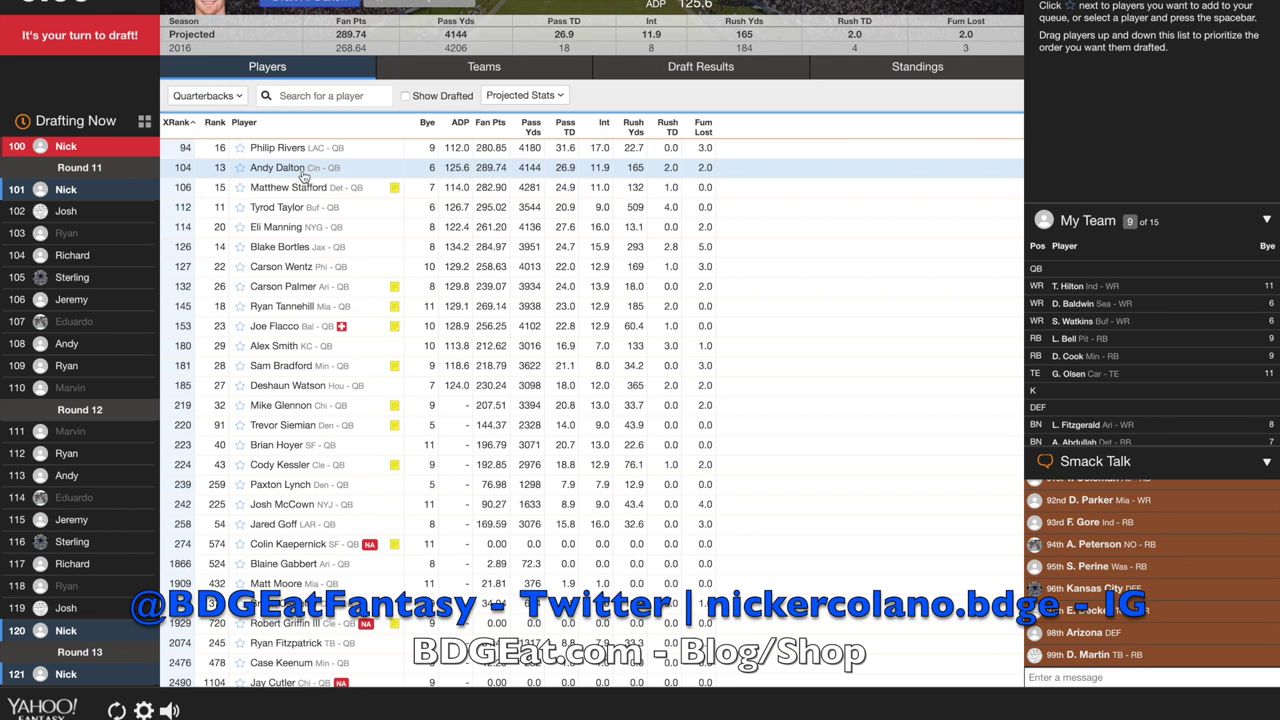
{"action": "left_click", "coordinate": [300, 5]}
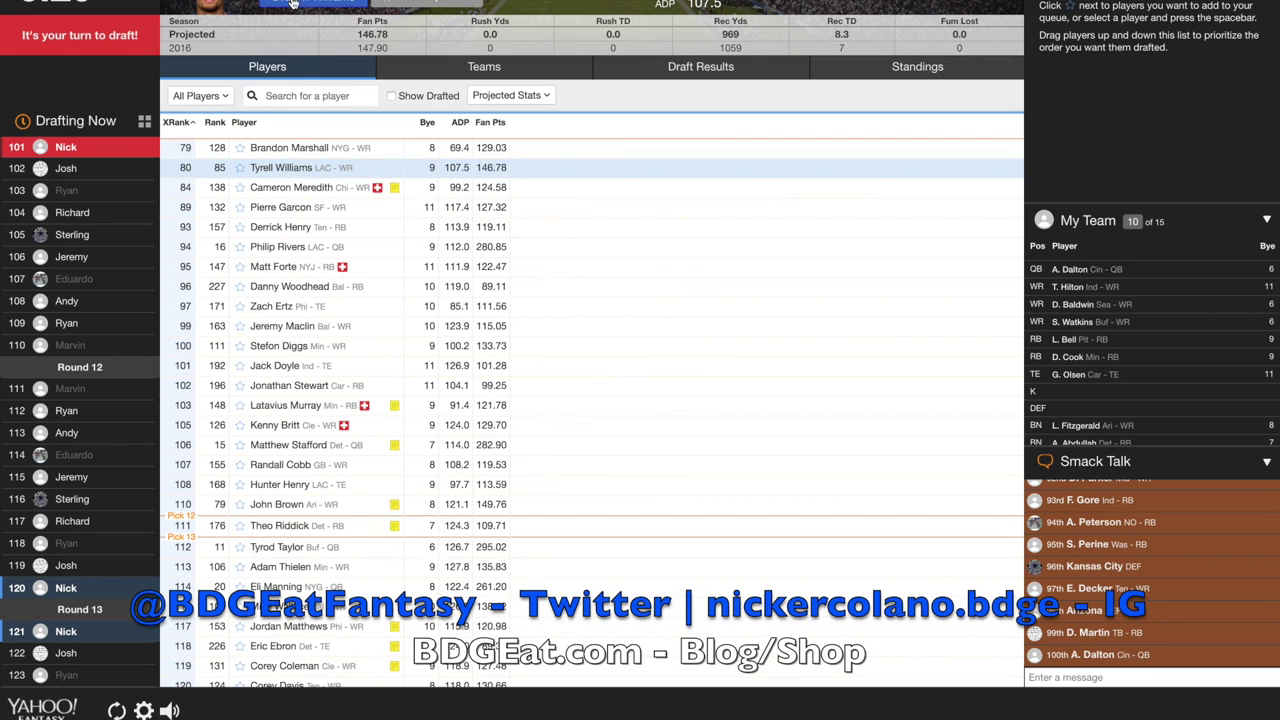
{"action": "left_click", "coordinate": [220, 97]}
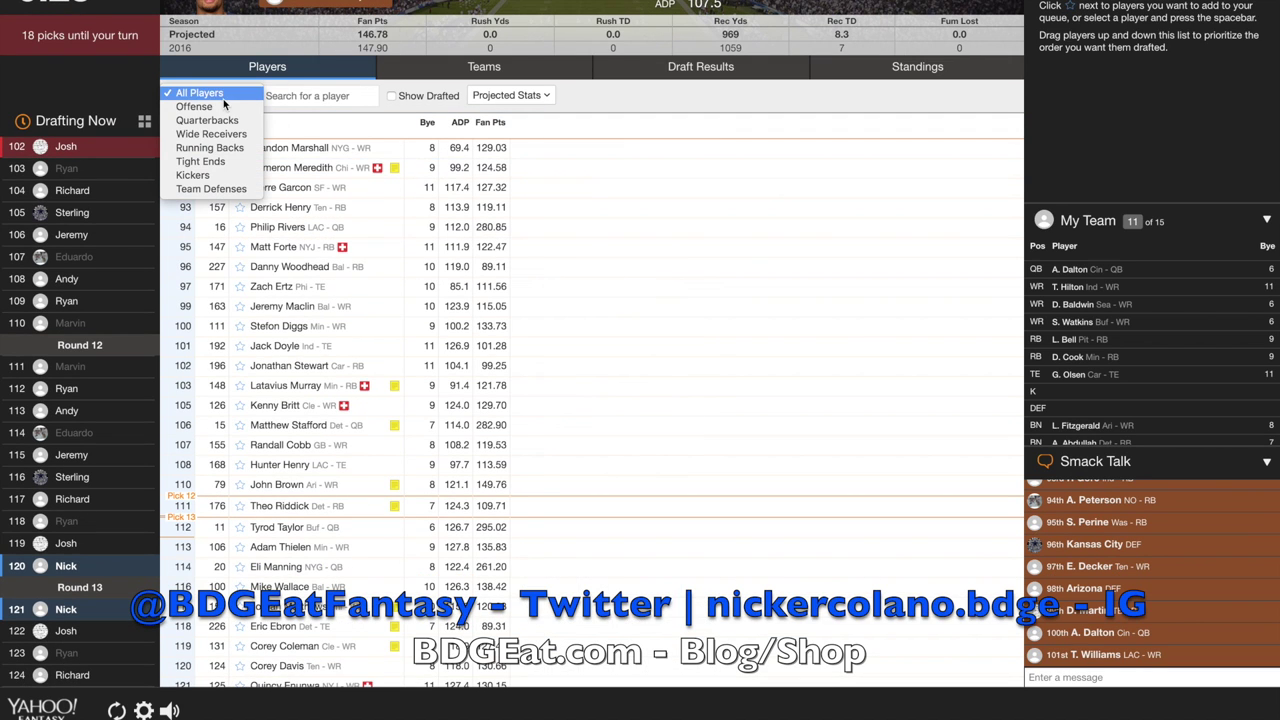
{"action": "left_click", "coordinate": [208, 120]}
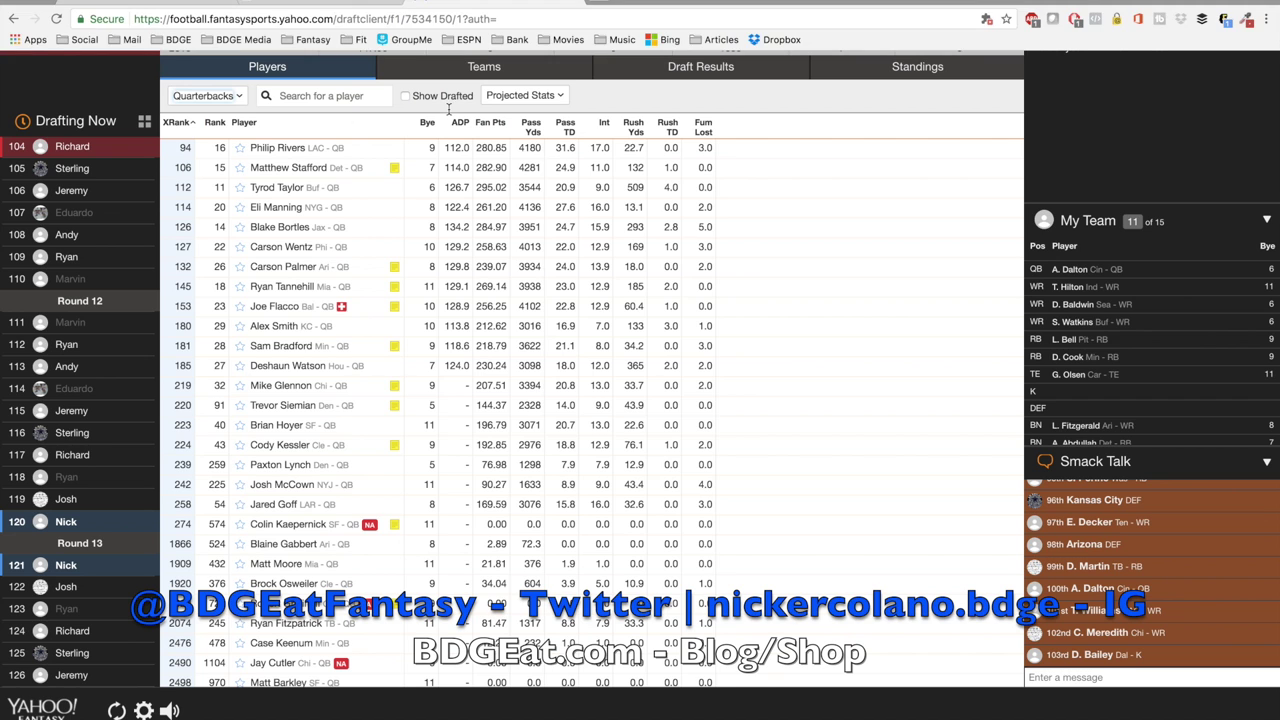
- Load the ESPN NFL schedule page in a new tab and cycle between browser tabs
{"action": "key", "text": "super+t"}
{"action": "type", "text": "espn.com"}
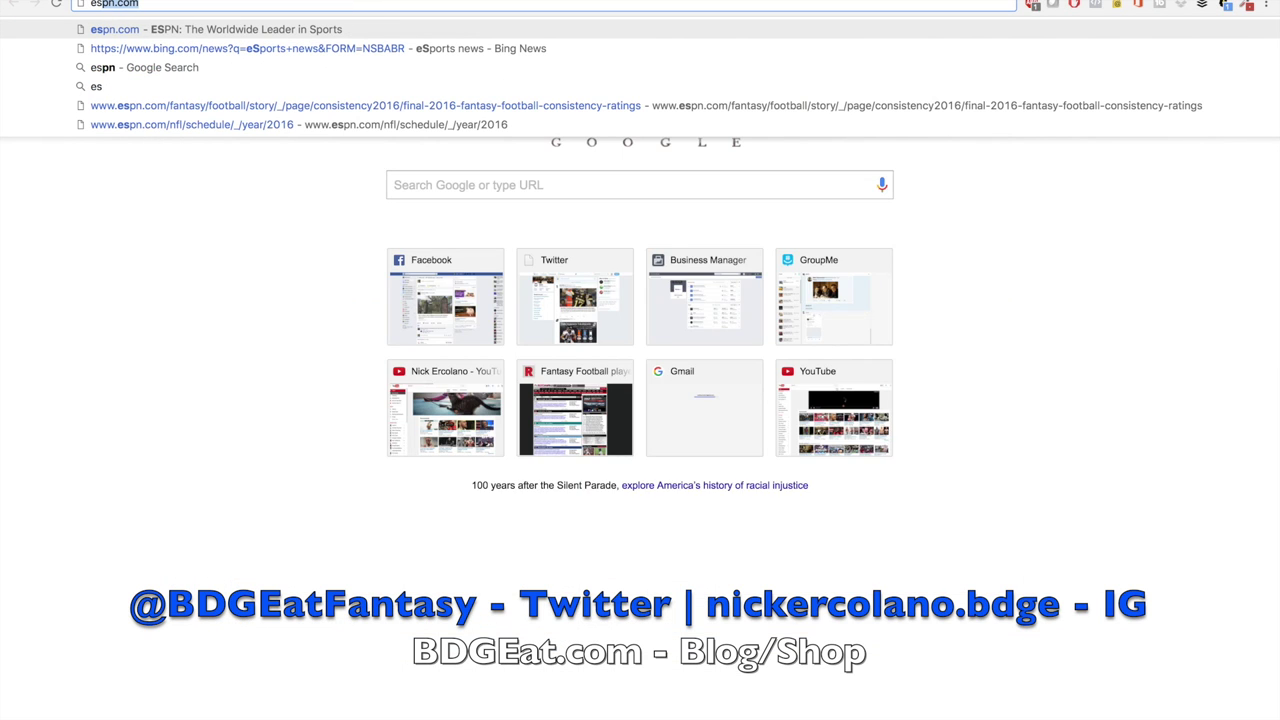
{"action": "key", "text": "Return"}
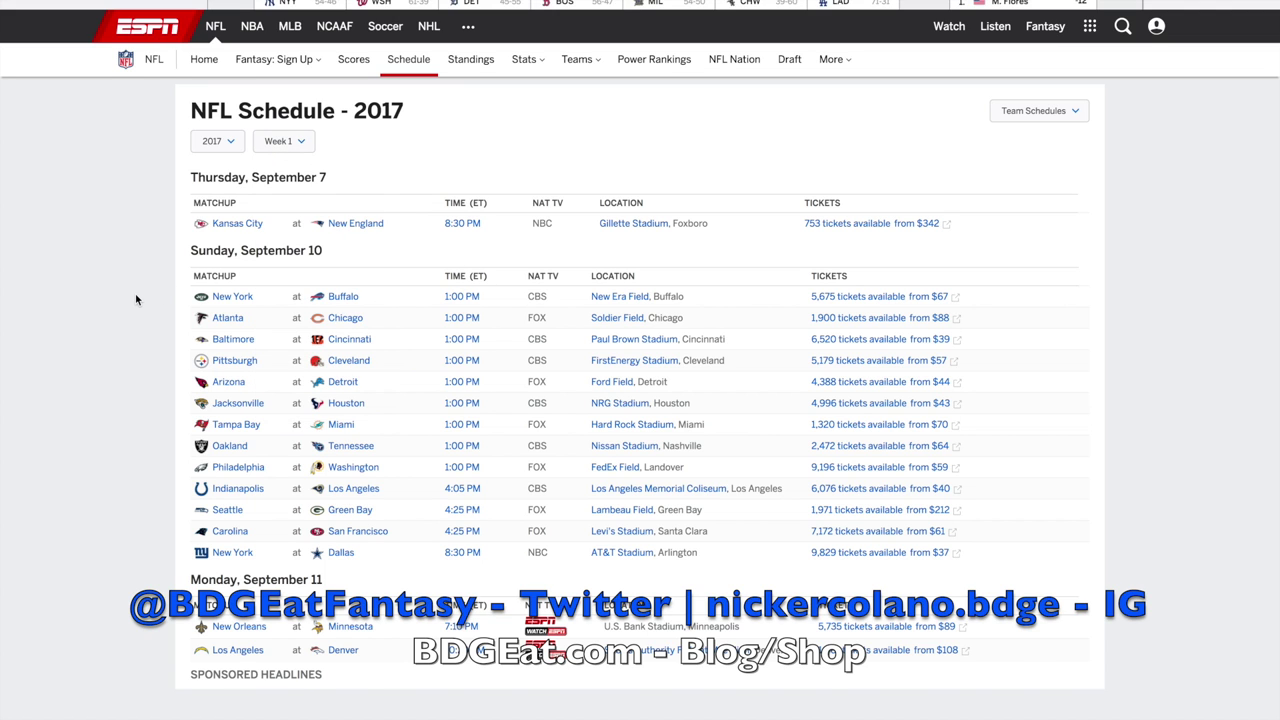
{"action": "key", "text": "super+shift+bracketleft"}
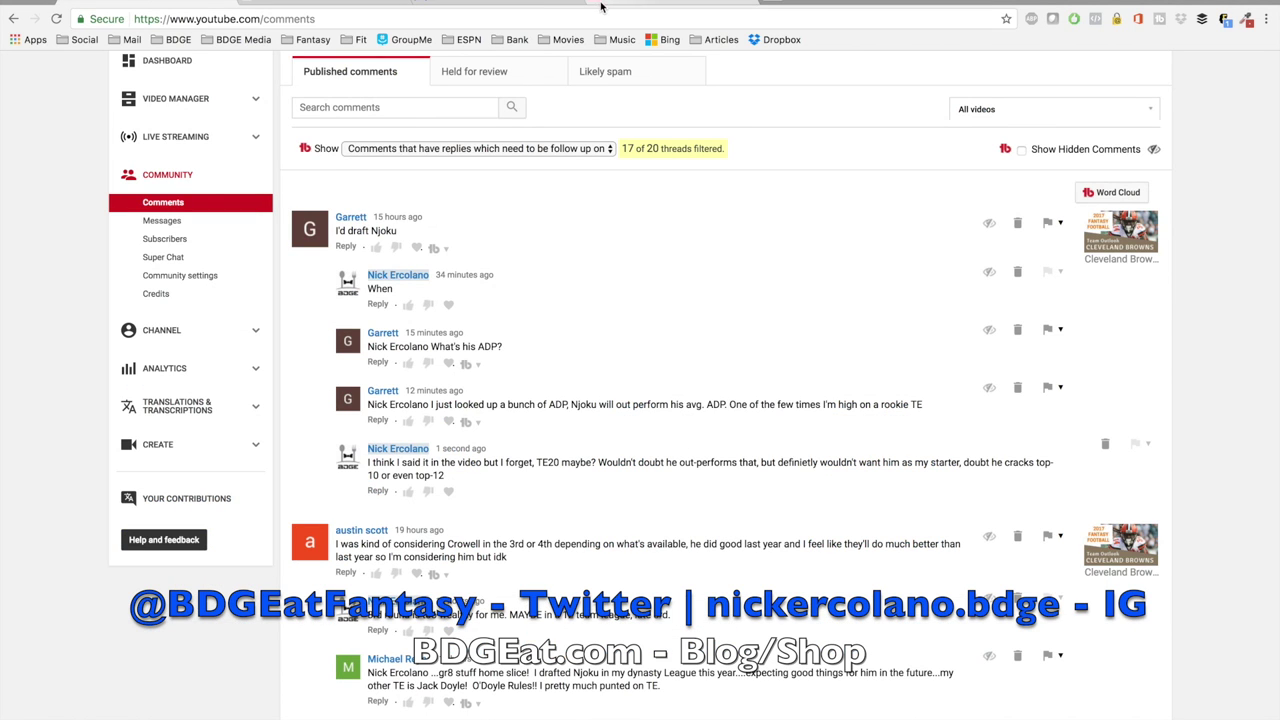
{"action": "key", "text": "super+shift+bracketleft"}
{"action": "key", "text": "super+shift+bracketleft"}
{"action": "key", "text": "super+shift+bracketleft"}
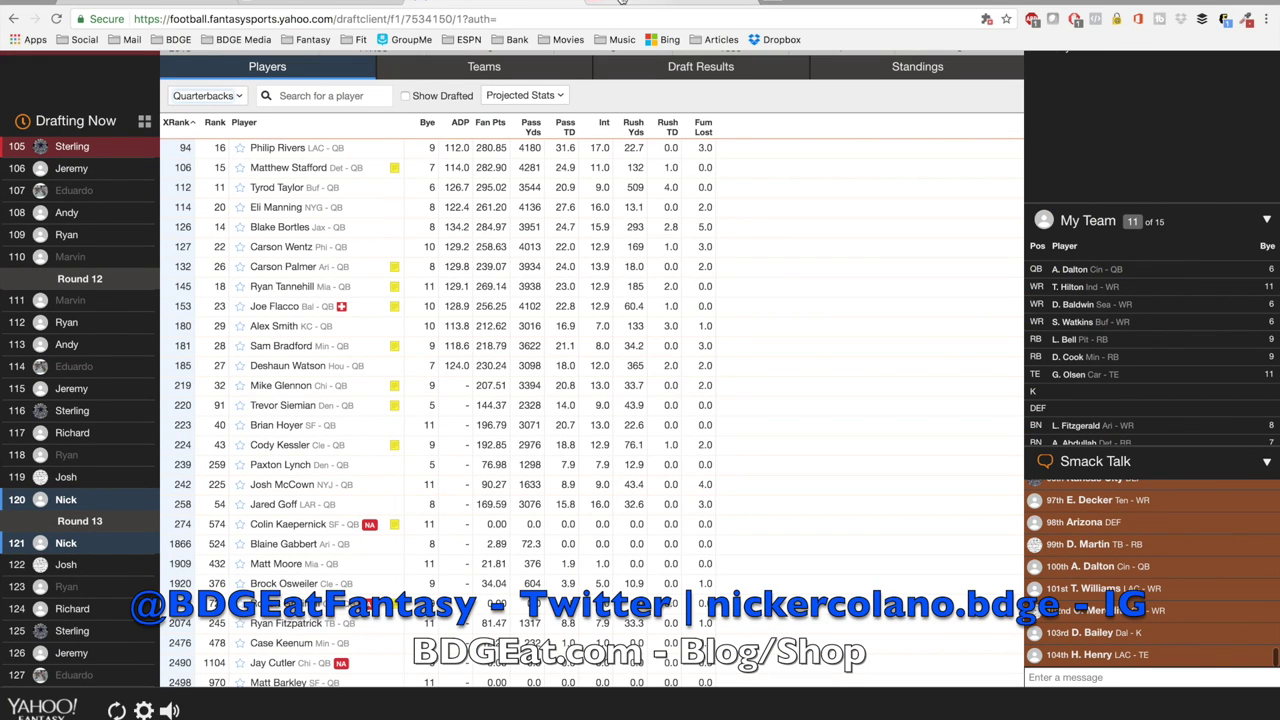
{"action": "key", "text": "super+shift+bracketright"}
{"action": "key", "text": "super+shift+bracketright"}
- Highlight Week 1 matchups like Arizona at Detroit and Buffalo, then return to the Yahoo draft
{"action": "left_click_drag", "start_coordinate": [183, 296], "coordinate": [421, 402]}
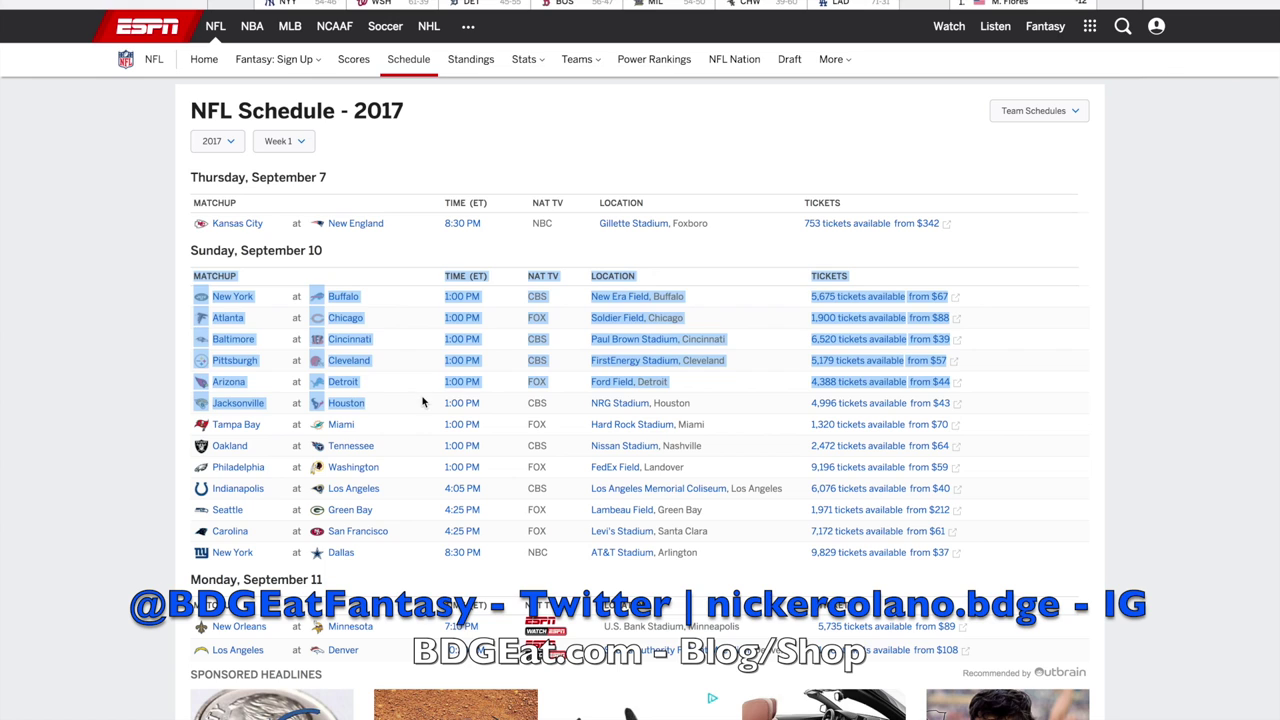
{"action": "left_click", "coordinate": [421, 402]}
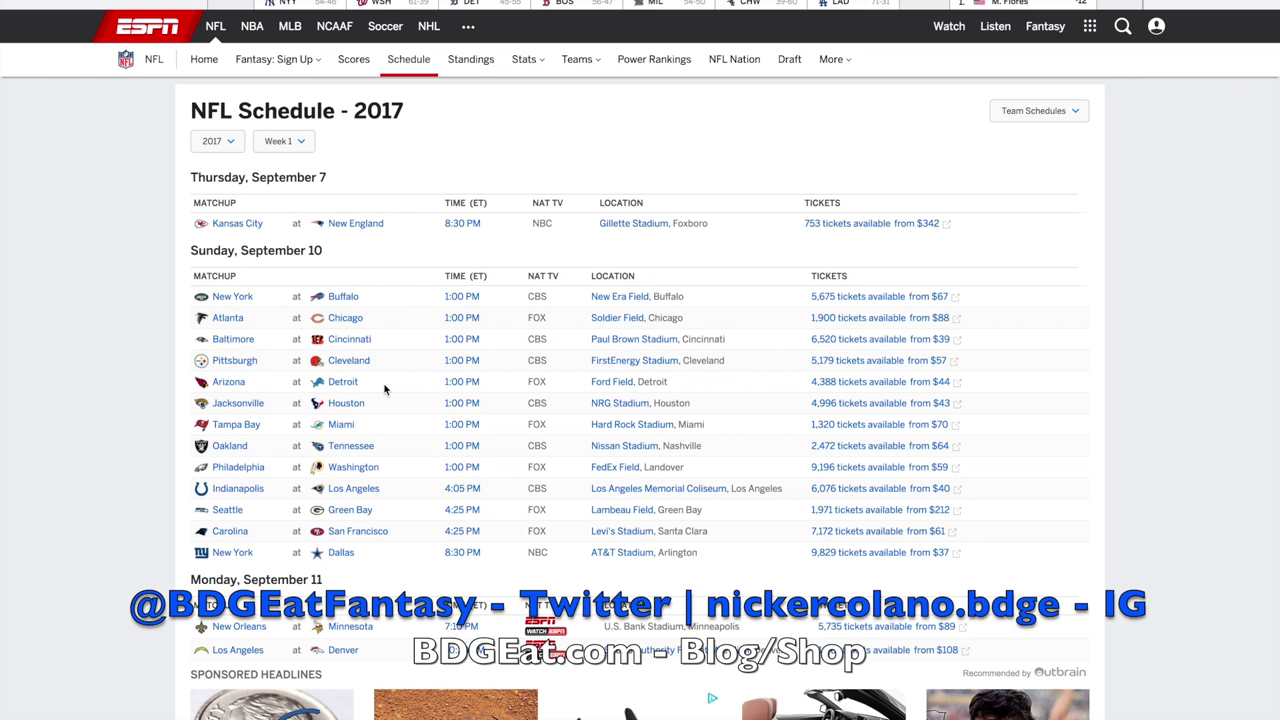
{"action": "left_click_drag", "start_coordinate": [385, 386], "coordinate": [170, 398]}
{"action": "left_click", "coordinate": [170, 398]}
{"action": "left_click_drag", "start_coordinate": [370, 303], "coordinate": [302, 303]}
{"action": "left_click", "coordinate": [268, 304]}
{"action": "key", "text": "super+Tab"}
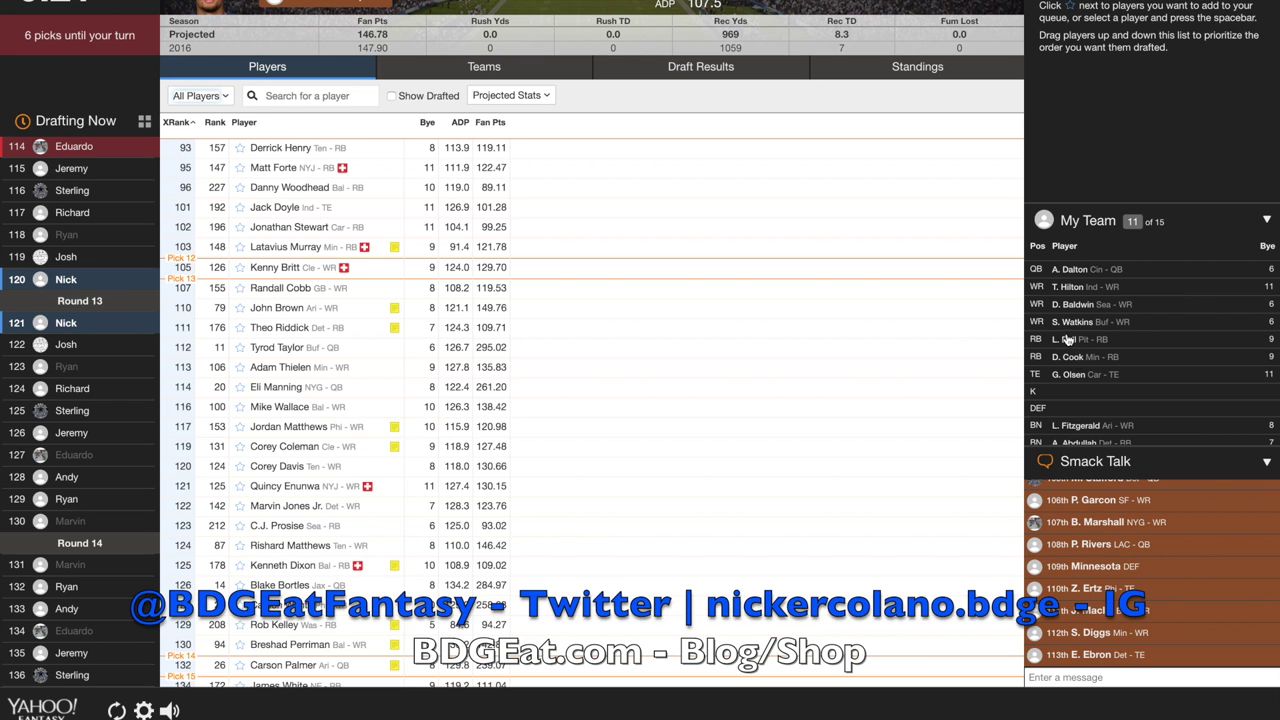
- Scroll the My Team panel and Players list to review the bench and remaining players
{"action": "scroll", "coordinate": [1086, 374], "scroll_direction": "down", "scroll_amount": 1}
{"action": "scroll", "coordinate": [1086, 374], "scroll_direction": "down", "scroll_amount": 2}
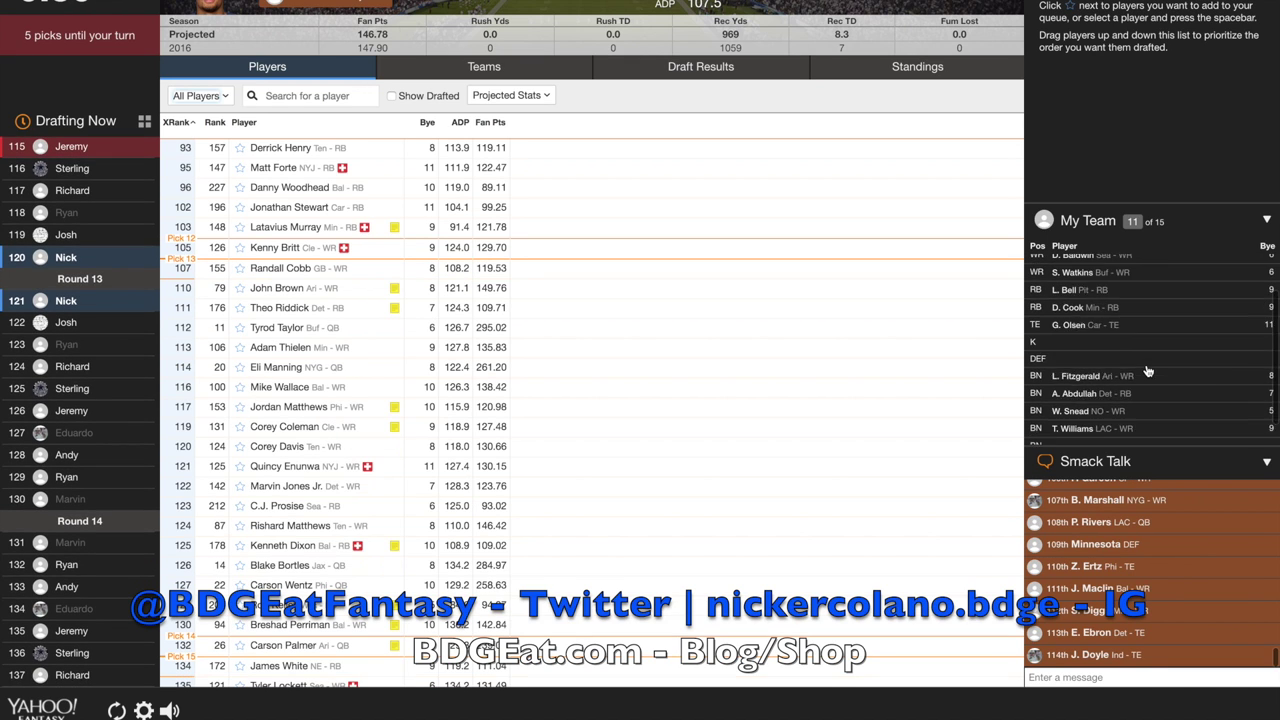
{"action": "scroll", "coordinate": [1148, 371], "scroll_direction": "down", "scroll_amount": 2}
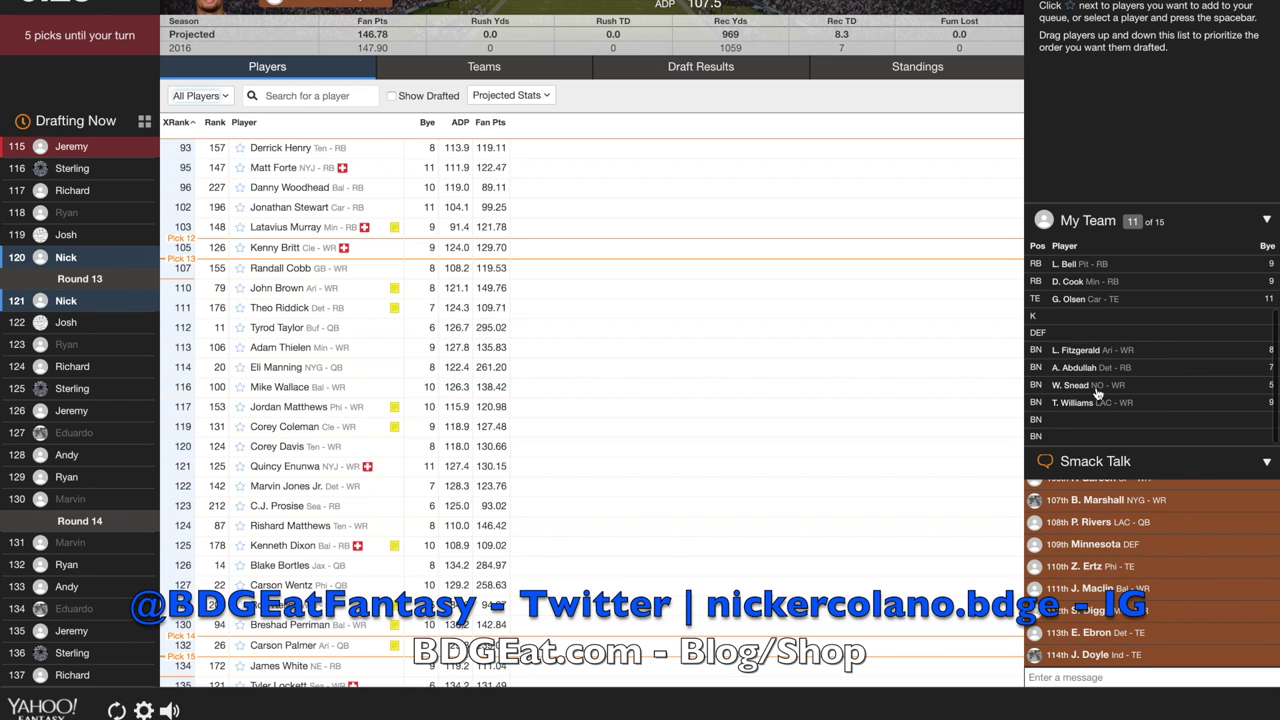
{"action": "scroll", "coordinate": [1105, 388], "scroll_direction": "up", "scroll_amount": 4}
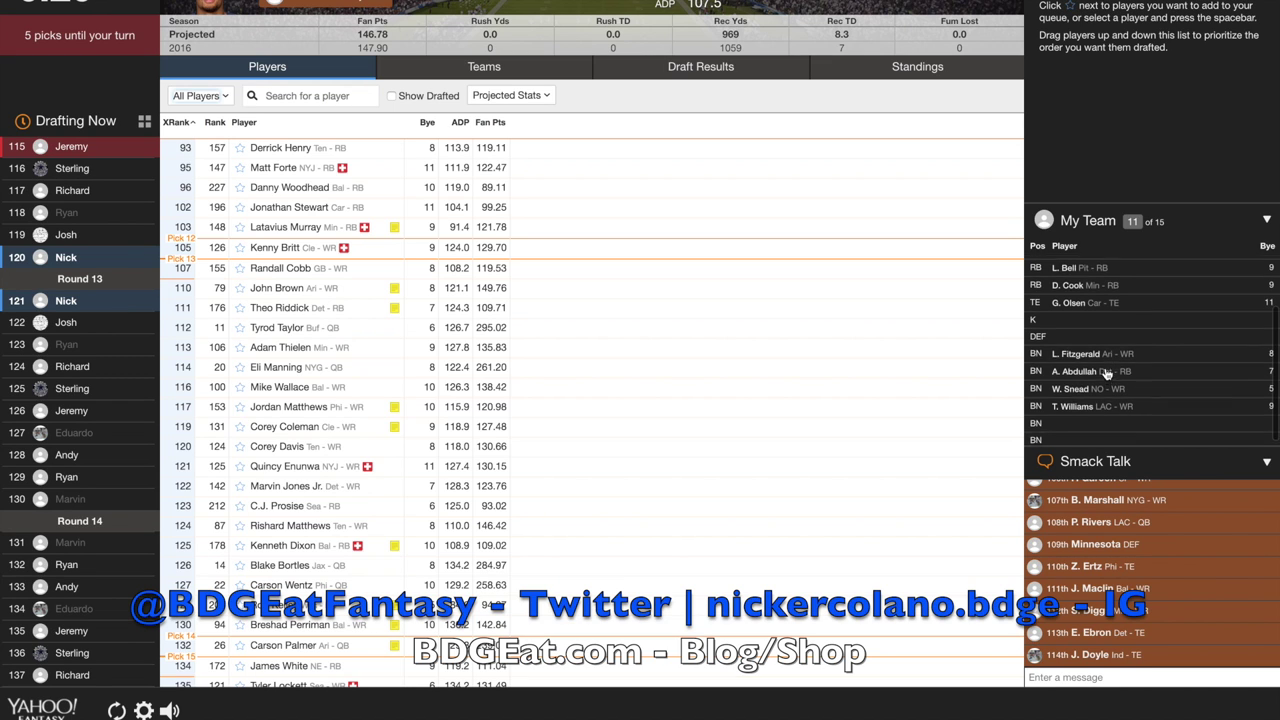
{"action": "scroll", "coordinate": [1100, 385], "scroll_direction": "down", "scroll_amount": 3}
{"action": "scroll", "coordinate": [1120, 370], "scroll_direction": "up", "scroll_amount": 3}
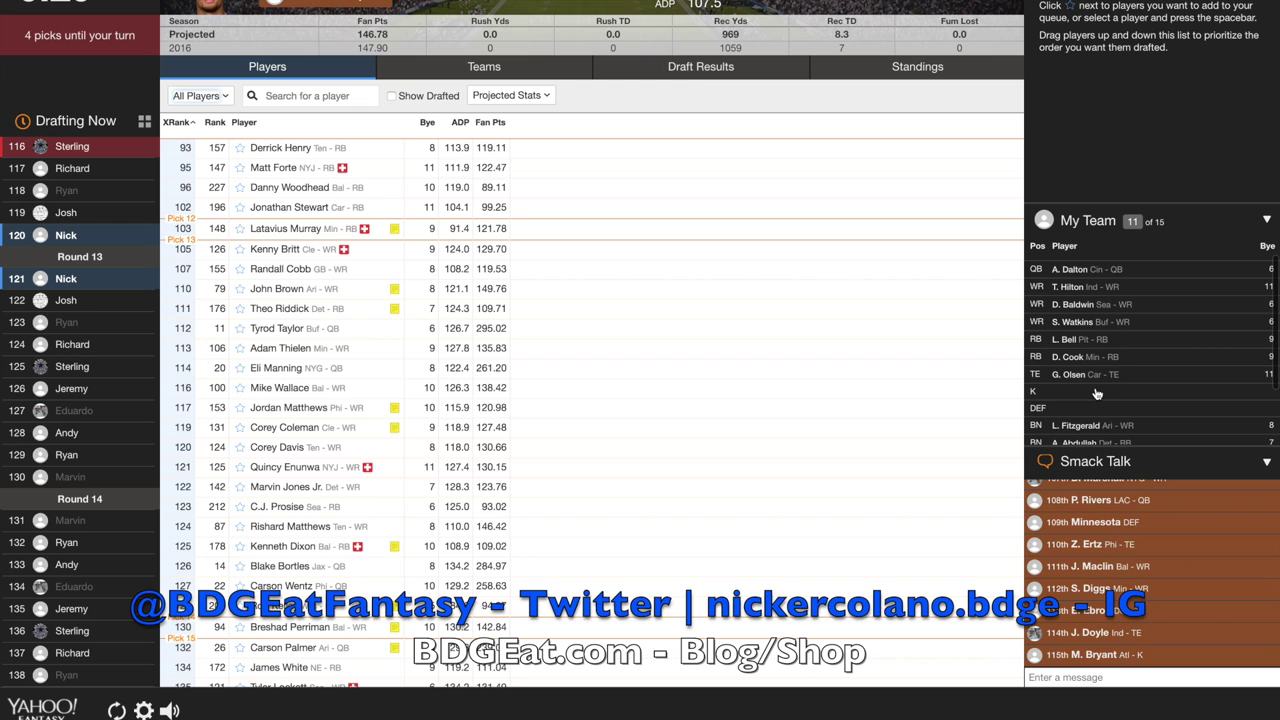
{"action": "scroll", "coordinate": [1124, 364], "scroll_direction": "down", "scroll_amount": 3}
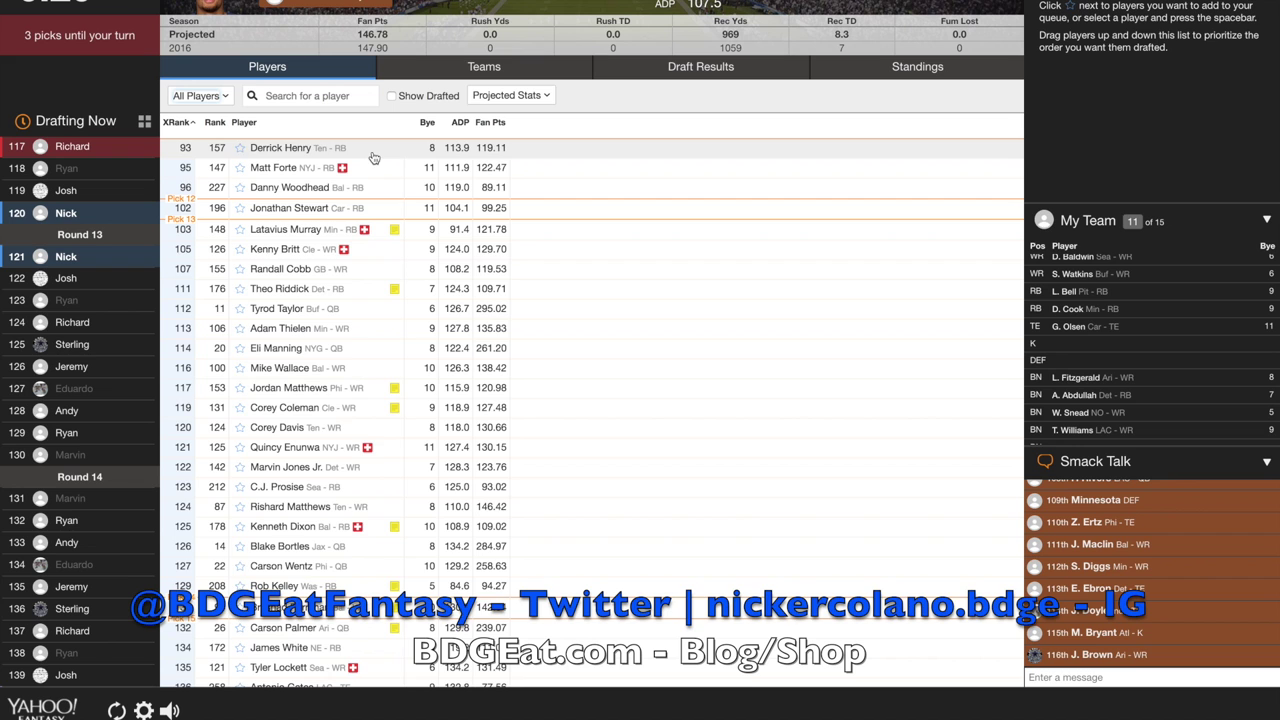
{"action": "scroll", "coordinate": [345, 385], "scroll_direction": "down", "scroll_amount": 3}
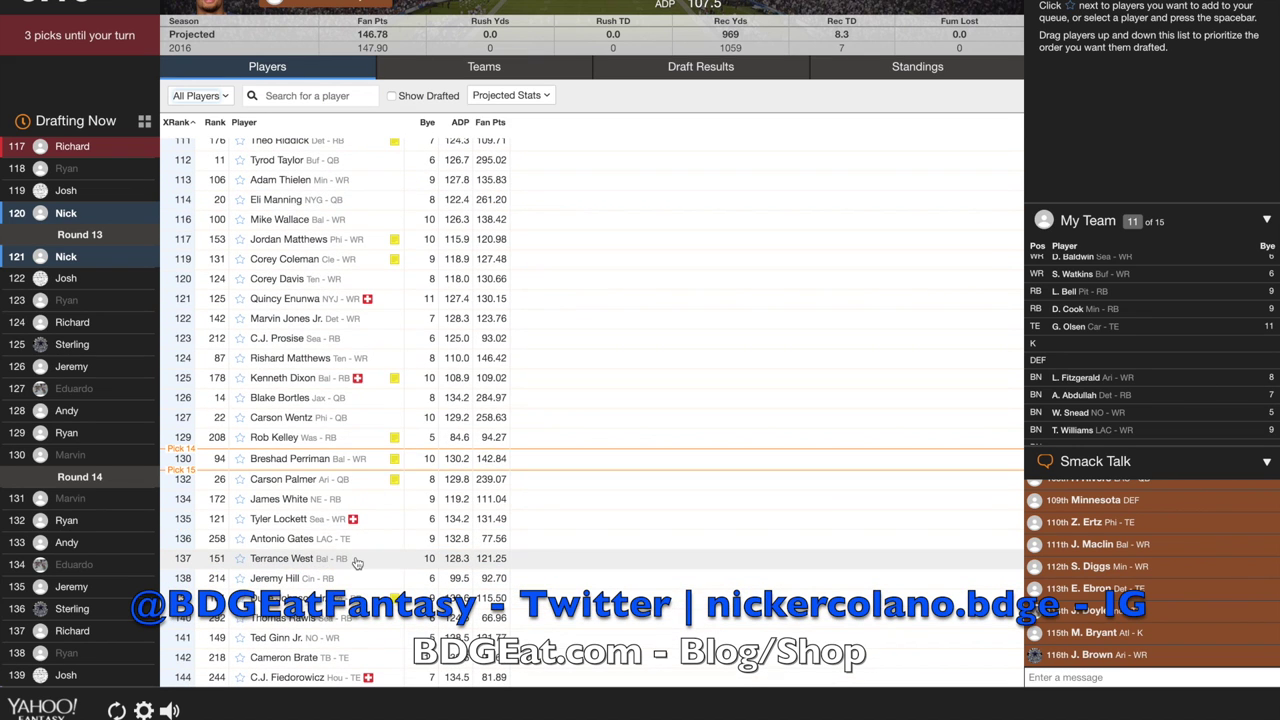
{"action": "scroll", "coordinate": [355, 447], "scroll_direction": "up", "scroll_amount": 3}
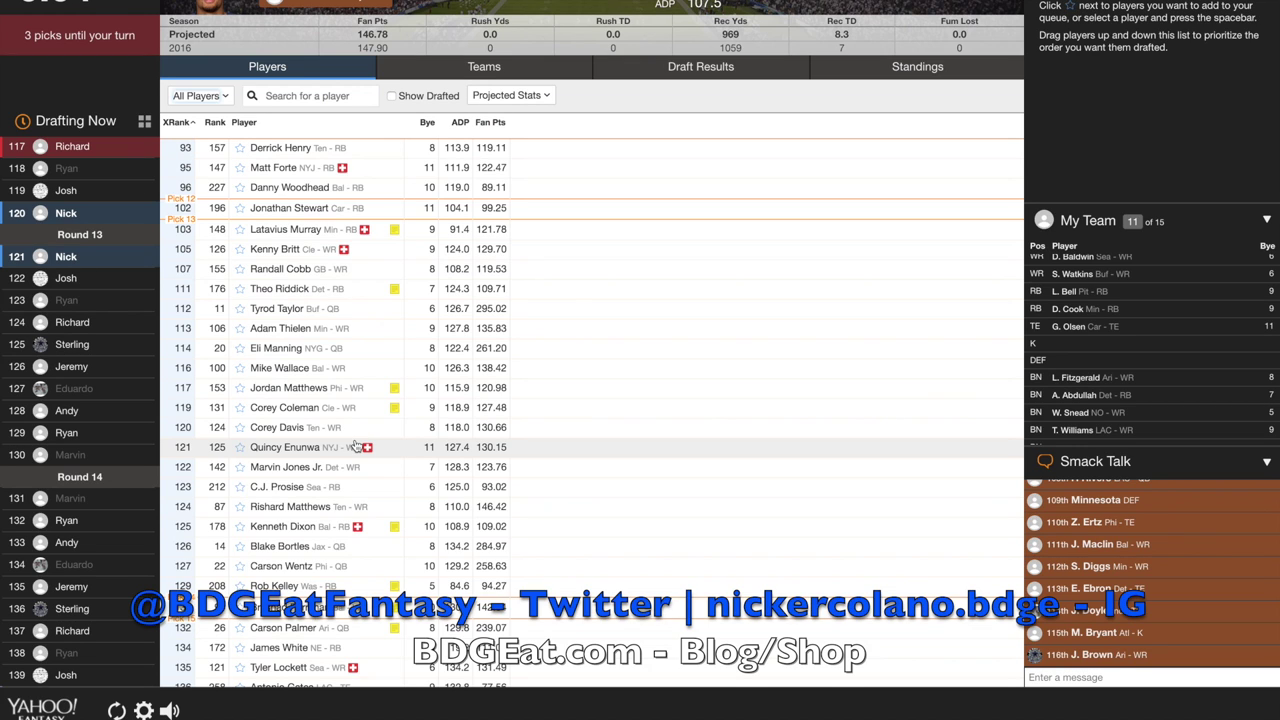
{"action": "scroll", "coordinate": [355, 447], "scroll_direction": "down", "scroll_amount": 1}
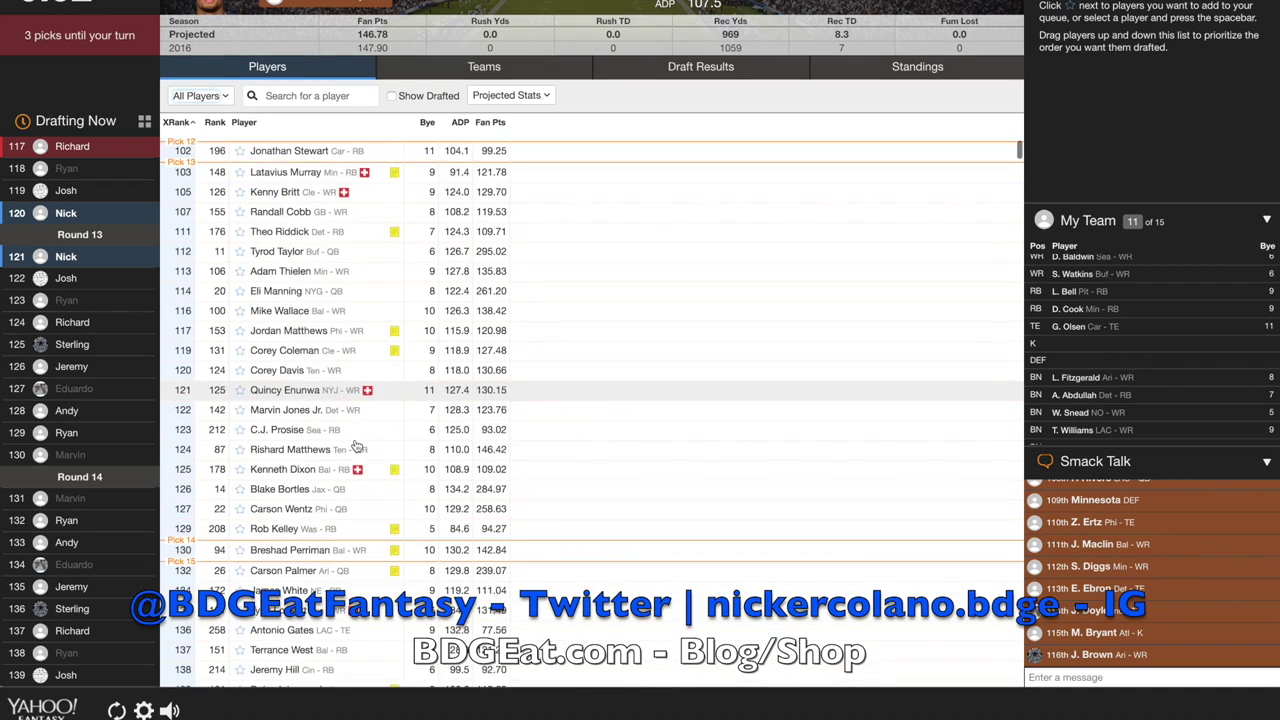
{"action": "scroll", "coordinate": [355, 447], "scroll_direction": "up", "scroll_amount": 1}
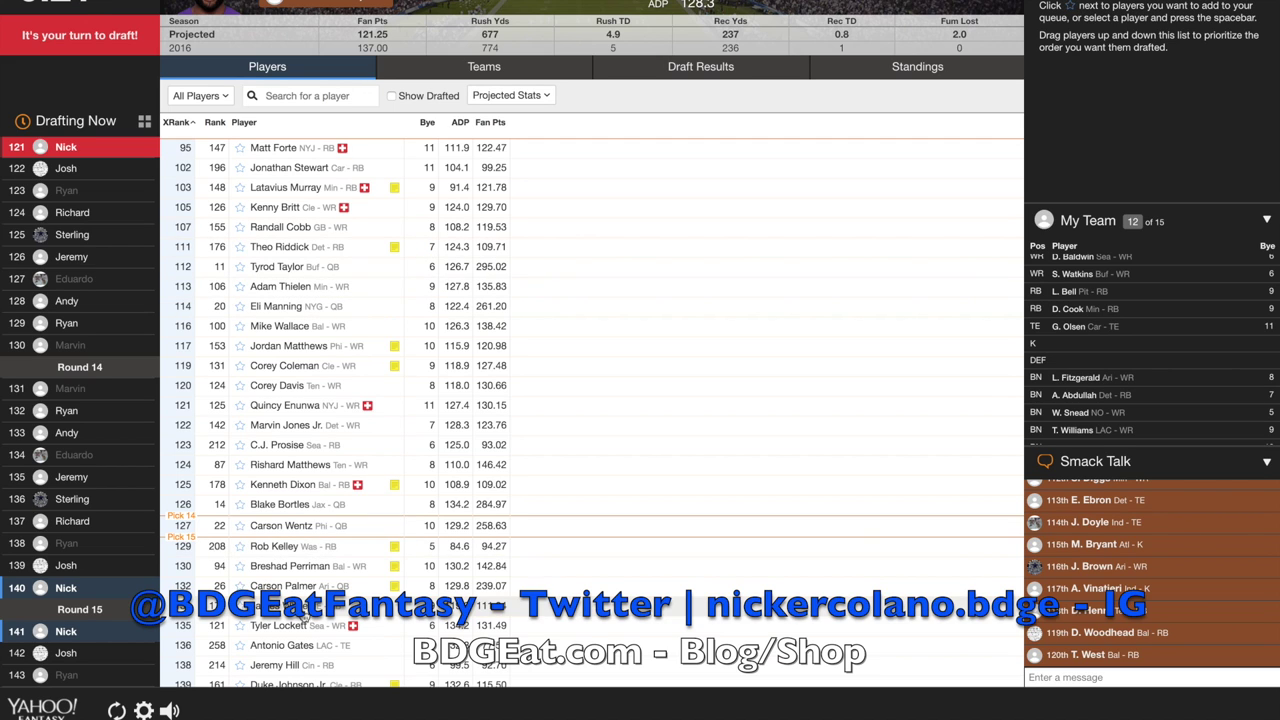
{"action": "left_click", "coordinate": [305, 547]}
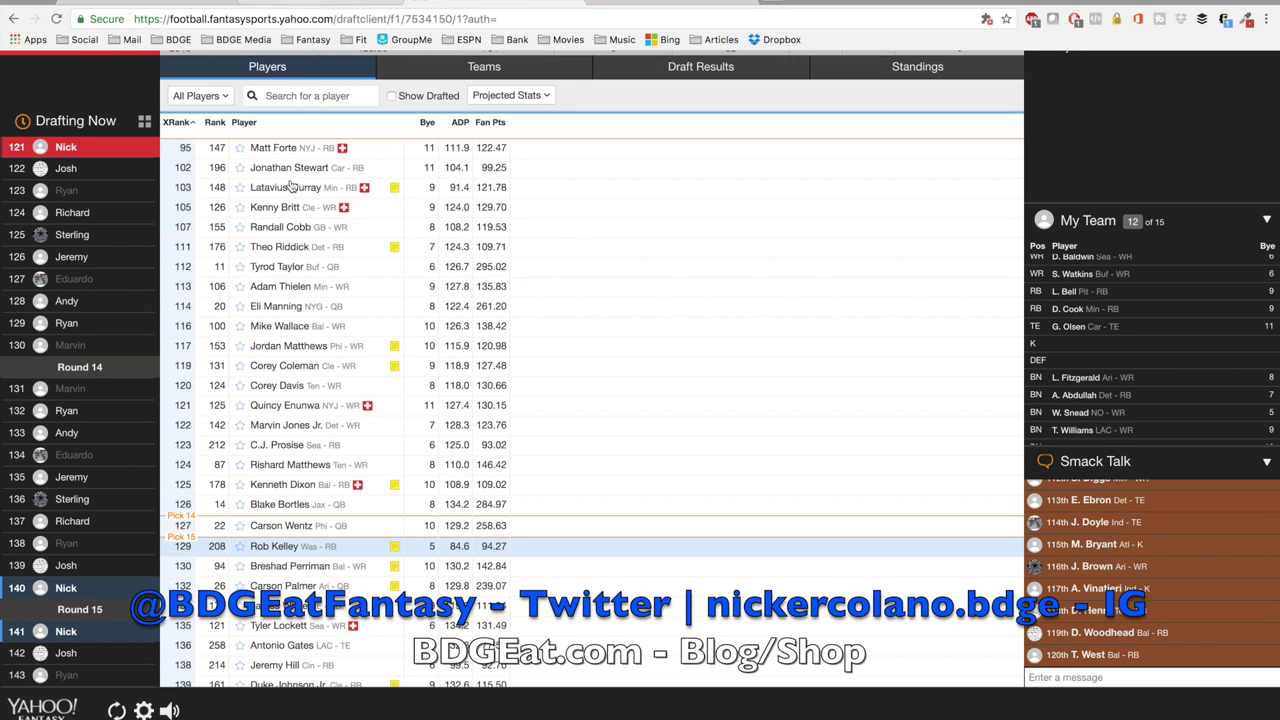
{"action": "left_click", "coordinate": [310, 3]}
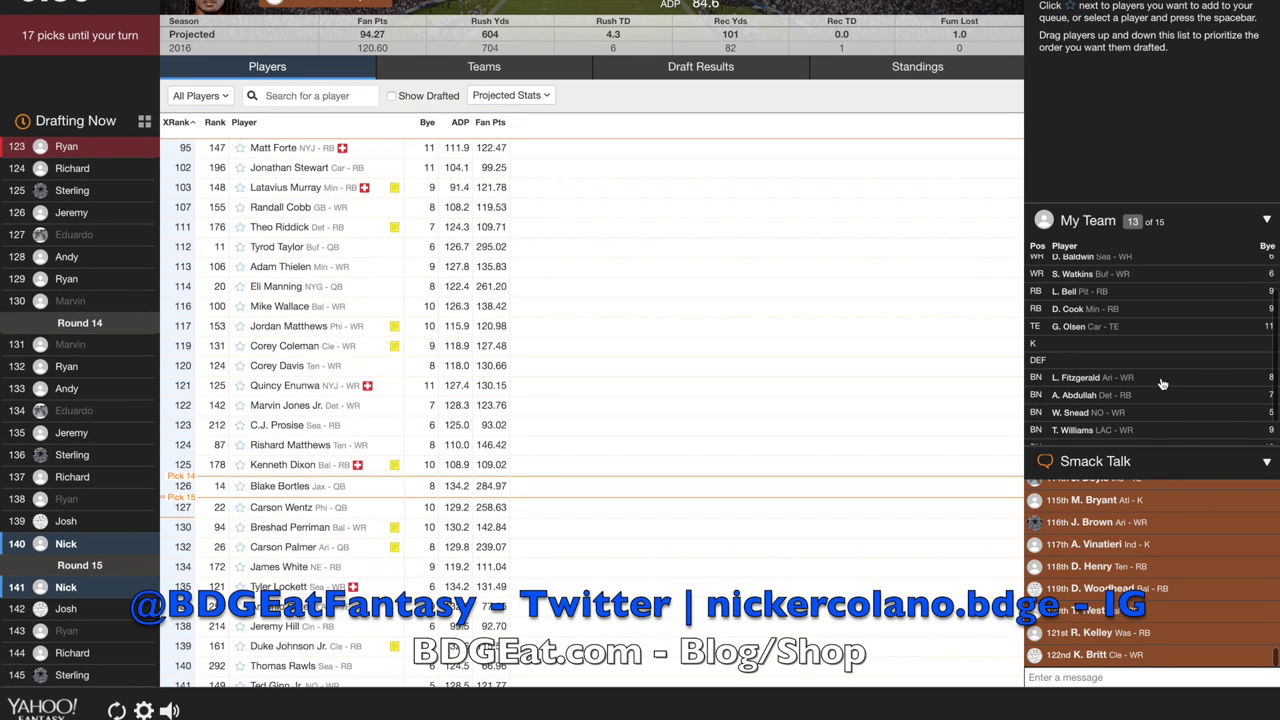
{"action": "scroll", "coordinate": [1161, 383], "scroll_direction": "up", "scroll_amount": 2}
{"action": "scroll", "coordinate": [1161, 377], "scroll_direction": "up", "scroll_amount": 1}
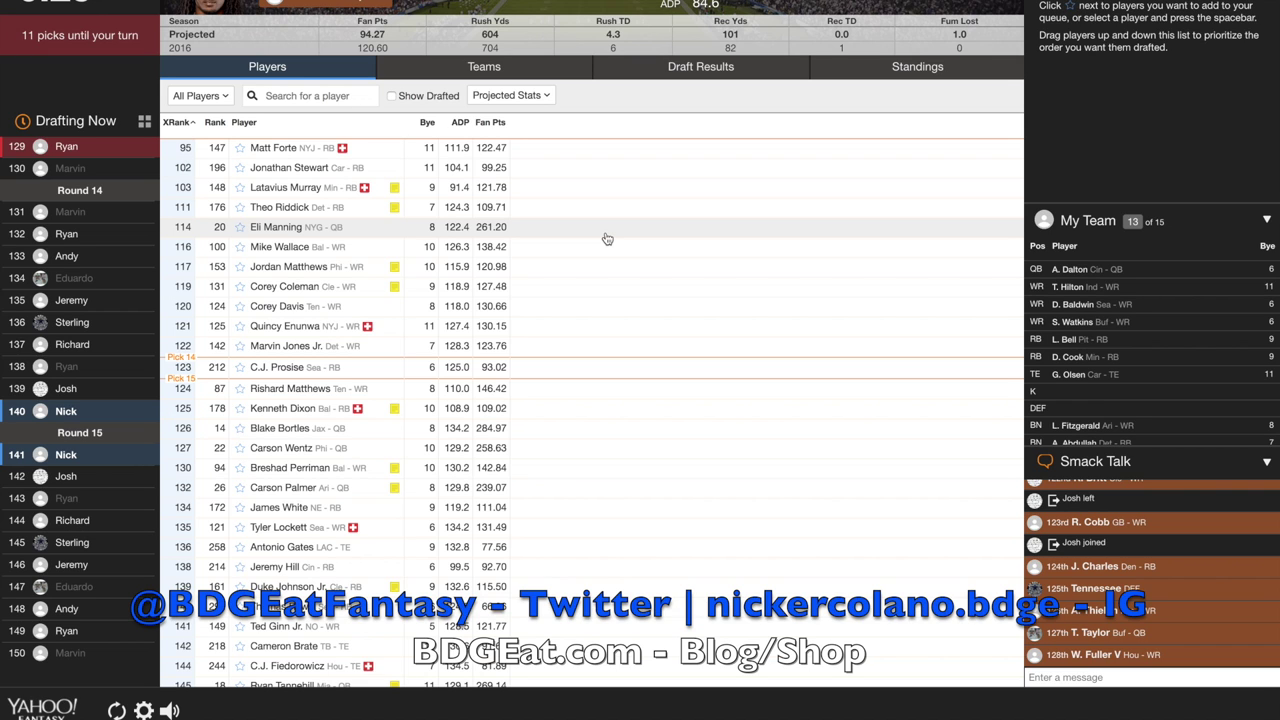
{"action": "mouse_move", "coordinate": [606, 2]}
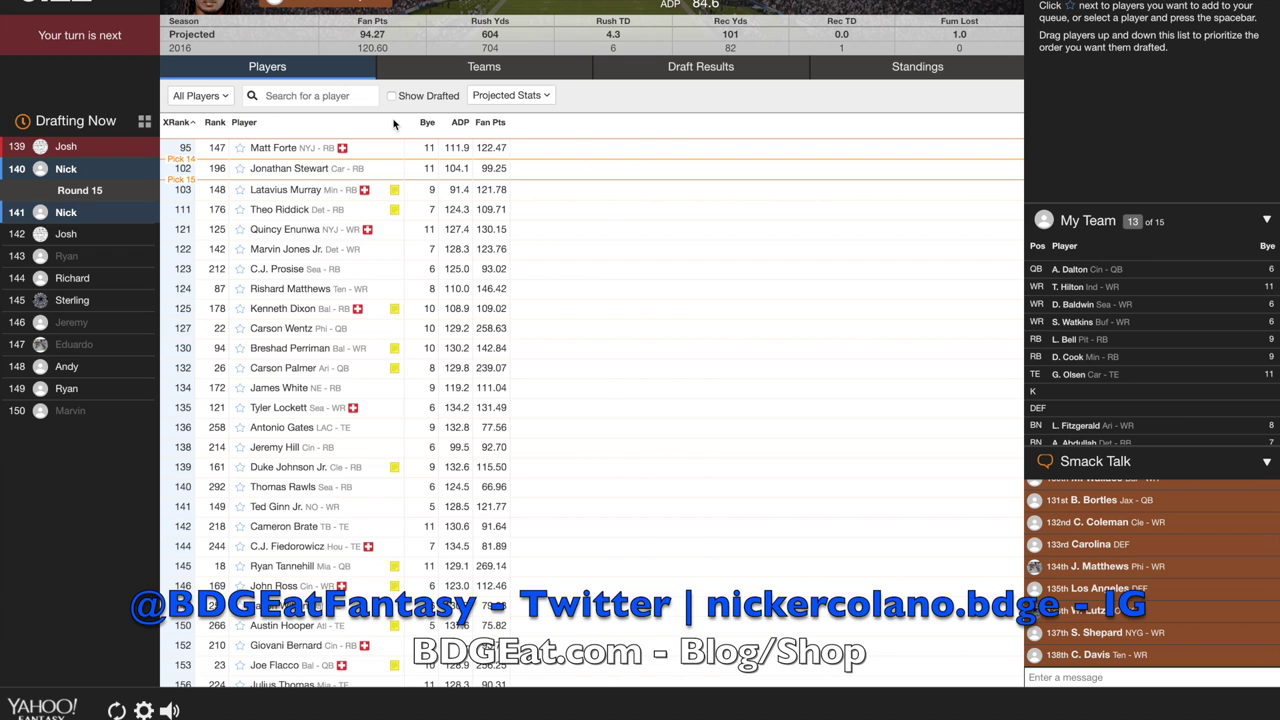
{"action": "left_click", "coordinate": [200, 95]}
{"action": "left_click", "coordinate": [207, 122]}
{"action": "left_click", "coordinate": [207, 95]}
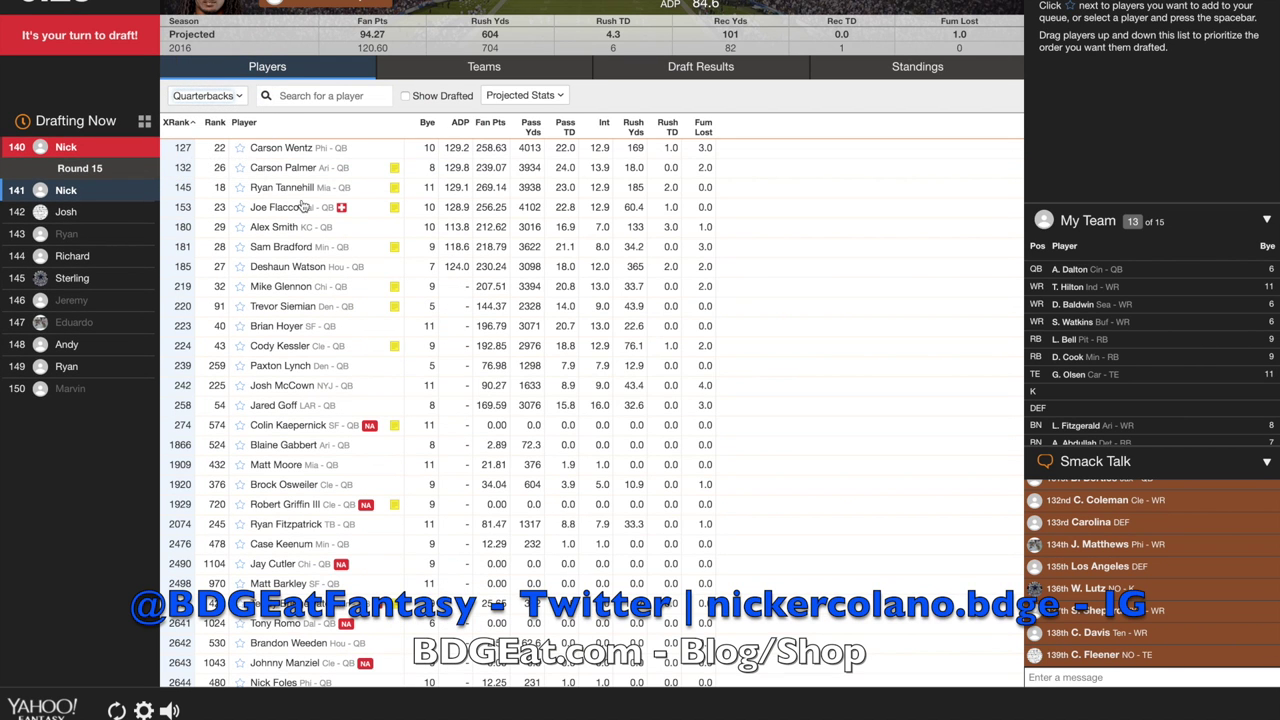
- Return to All Players and draft running back Matt Forte as pick 140
{"action": "left_click", "coordinate": [229, 107]}
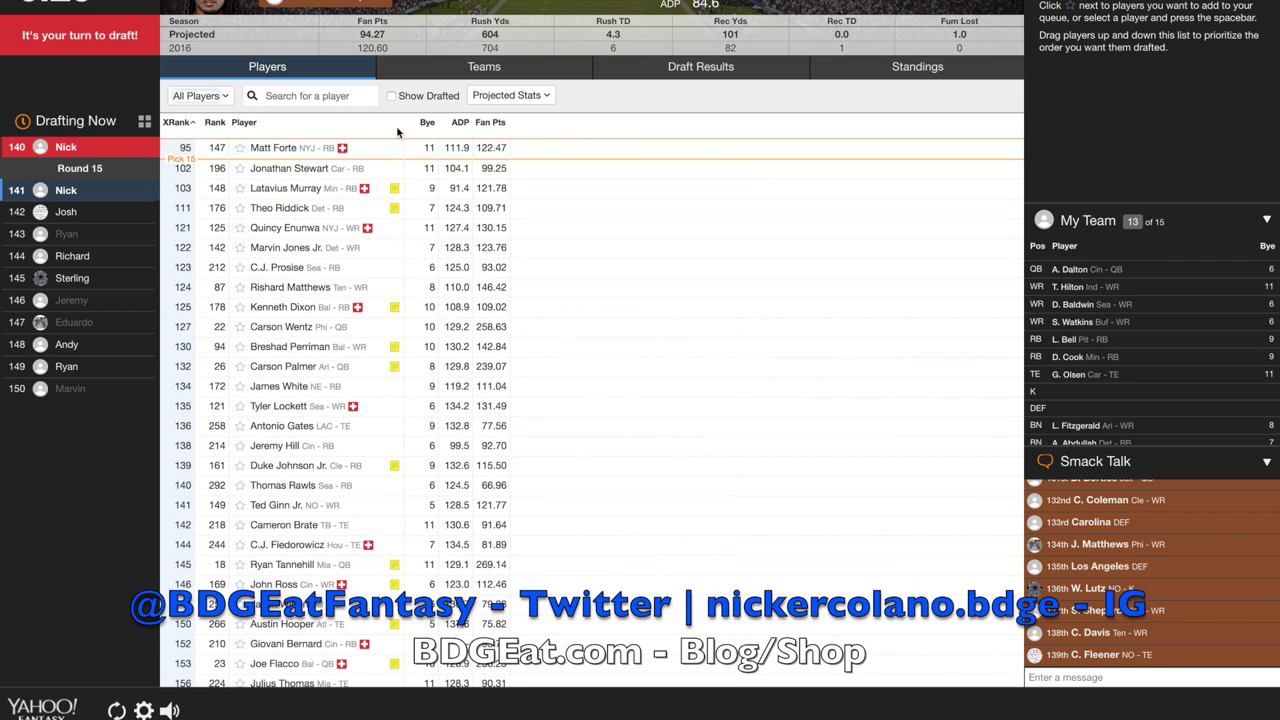
{"action": "left_click", "coordinate": [313, 157]}
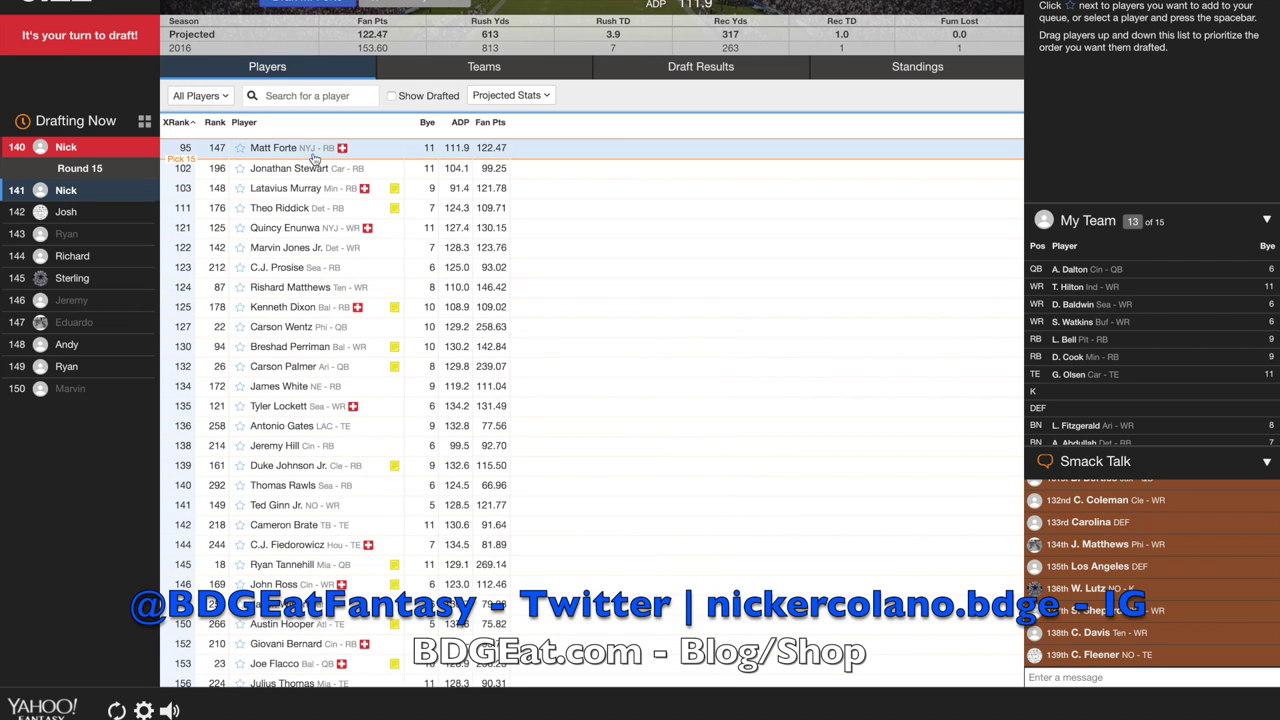
{"action": "left_click", "coordinate": [328, 6]}
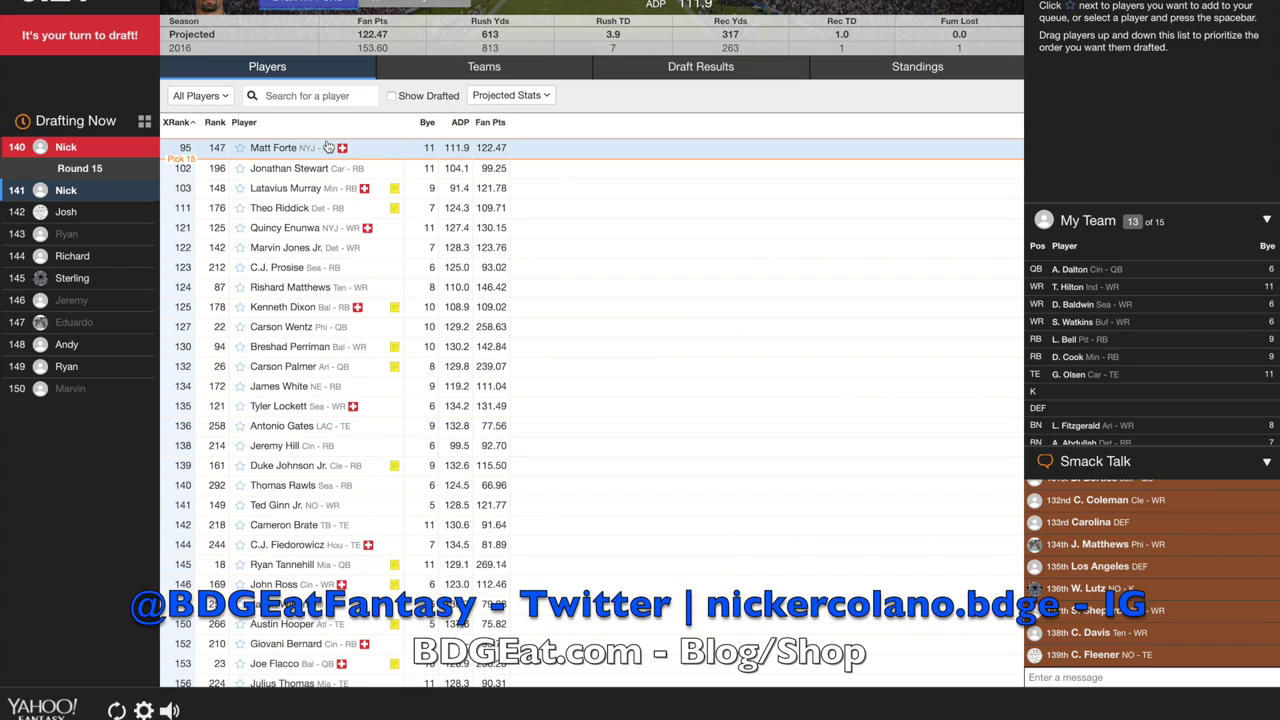
{"action": "left_click", "coordinate": [296, 2]}
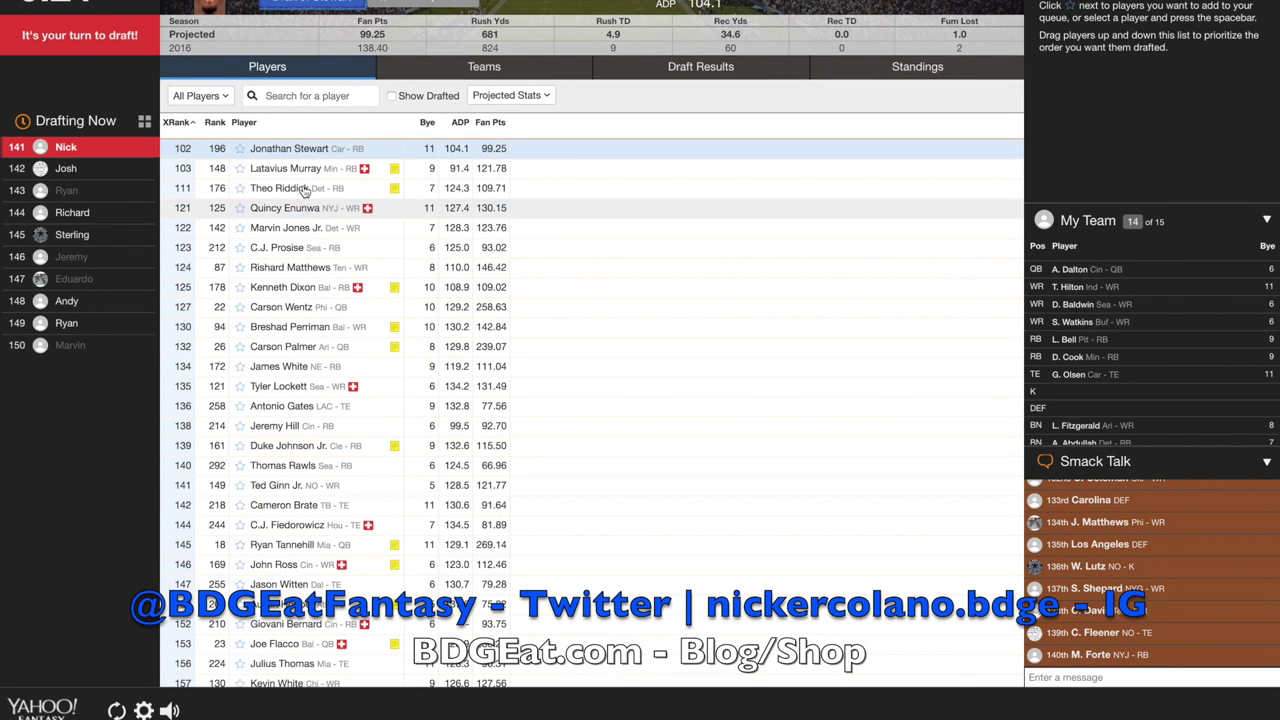
- Draft Quincy Enunwa as pick 141, then expand My Team to show all 15 players
{"action": "left_click", "coordinate": [300, 207]}
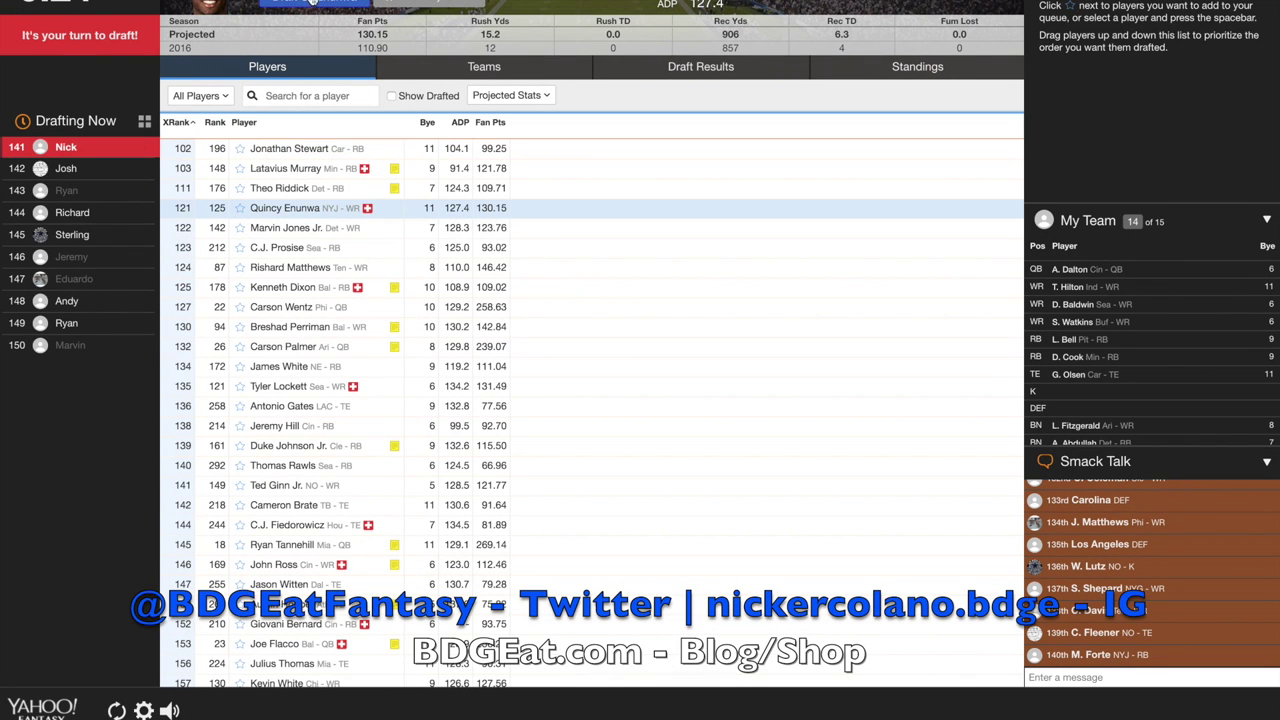
{"action": "left_click", "coordinate": [320, 4]}
{"action": "scroll", "coordinate": [373, 265], "scroll_direction": "down", "scroll_amount": 2}
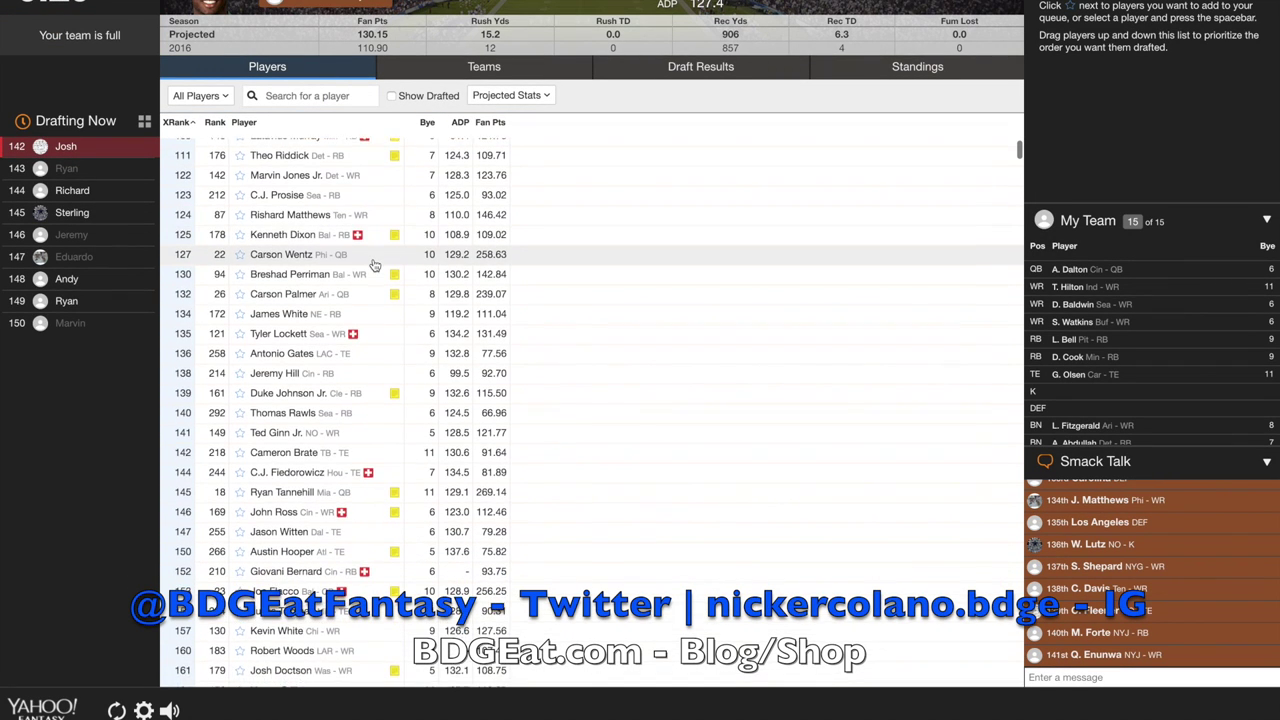
{"action": "scroll", "coordinate": [373, 265], "scroll_direction": "up", "scroll_amount": 2}
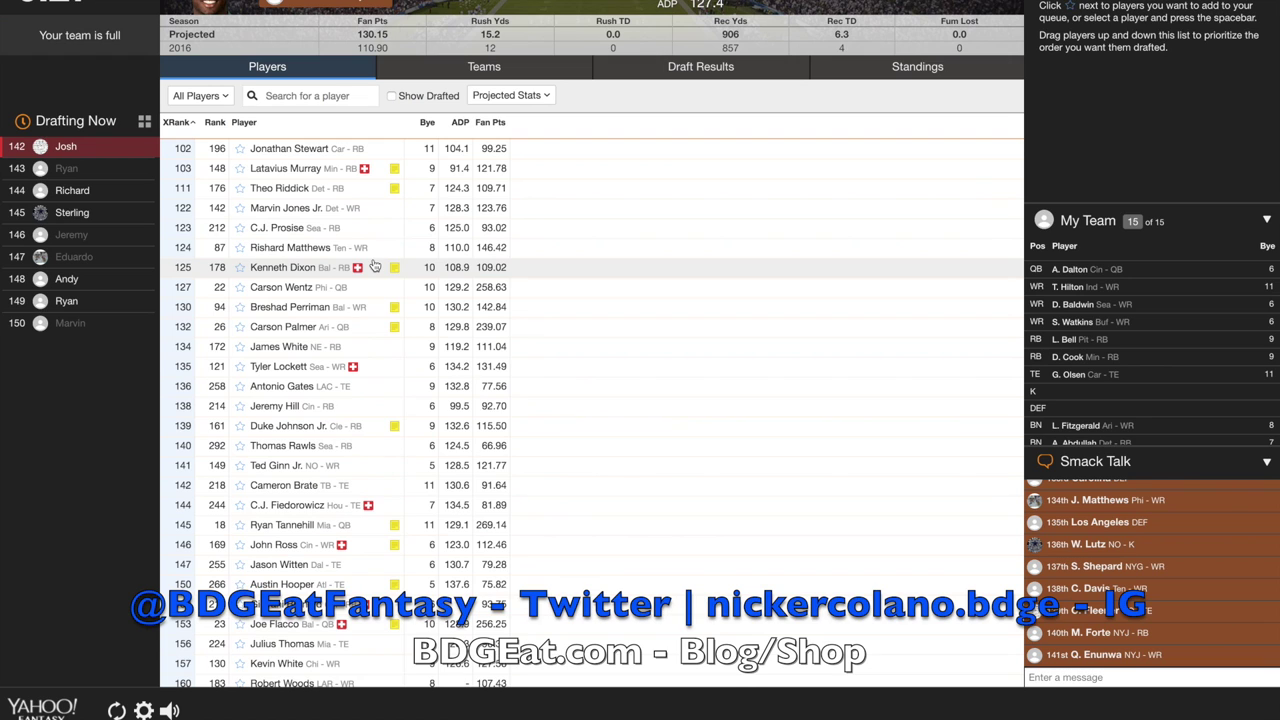
{"action": "left_click", "coordinate": [1100, 461]}
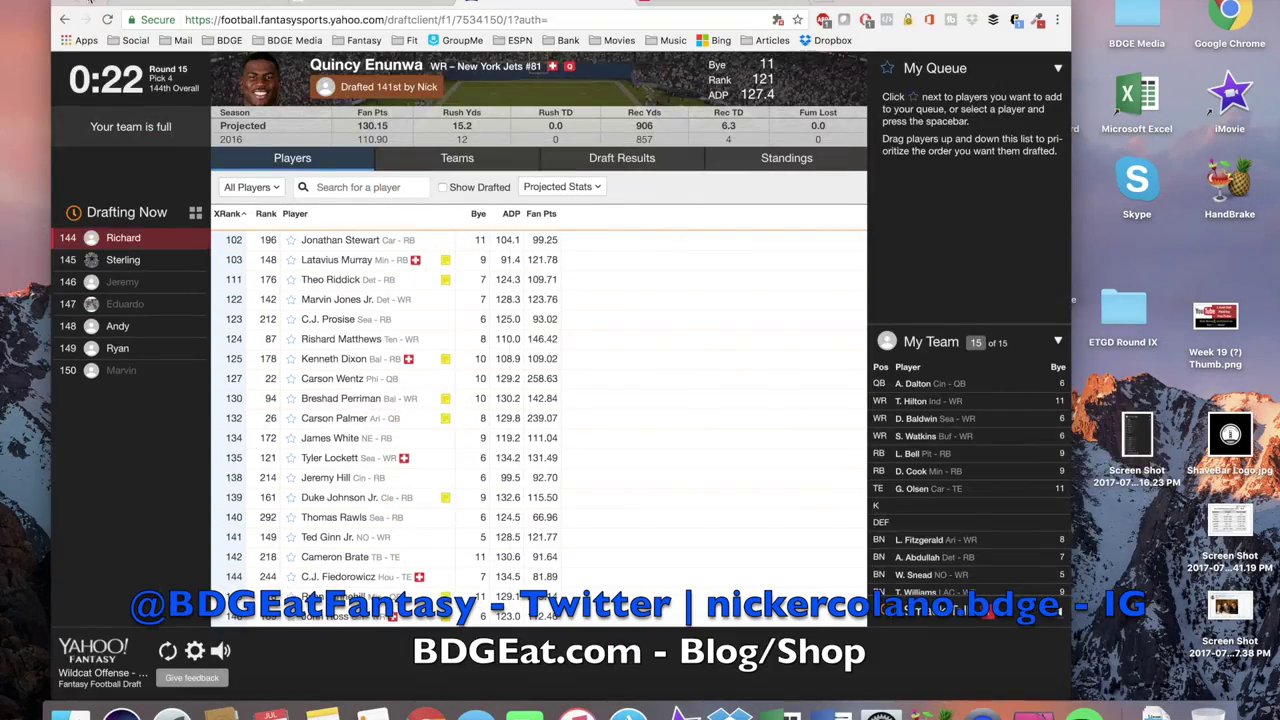
- Hide the browser, minimize Messages, and bring up the My Team roster screenshot in Preview
{"action": "key", "text": "super+h"}
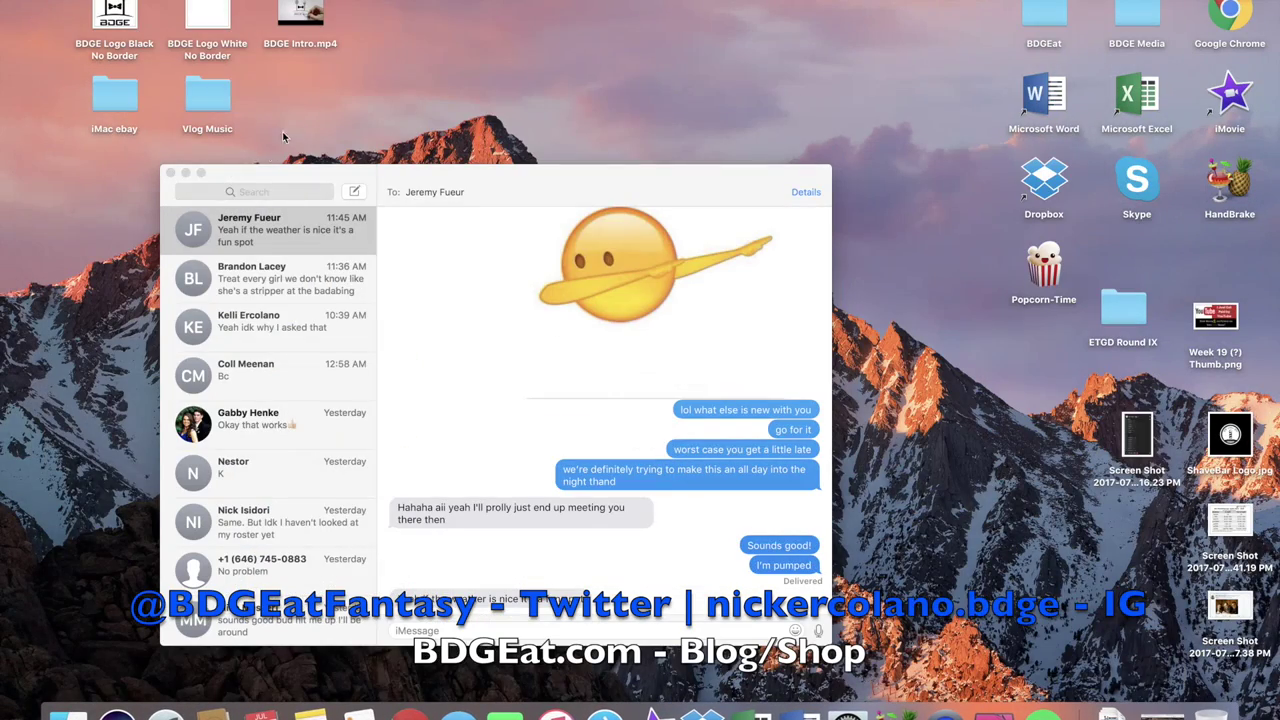
{"action": "left_click", "coordinate": [186, 174]}
{"action": "key", "text": "super+Tab"}
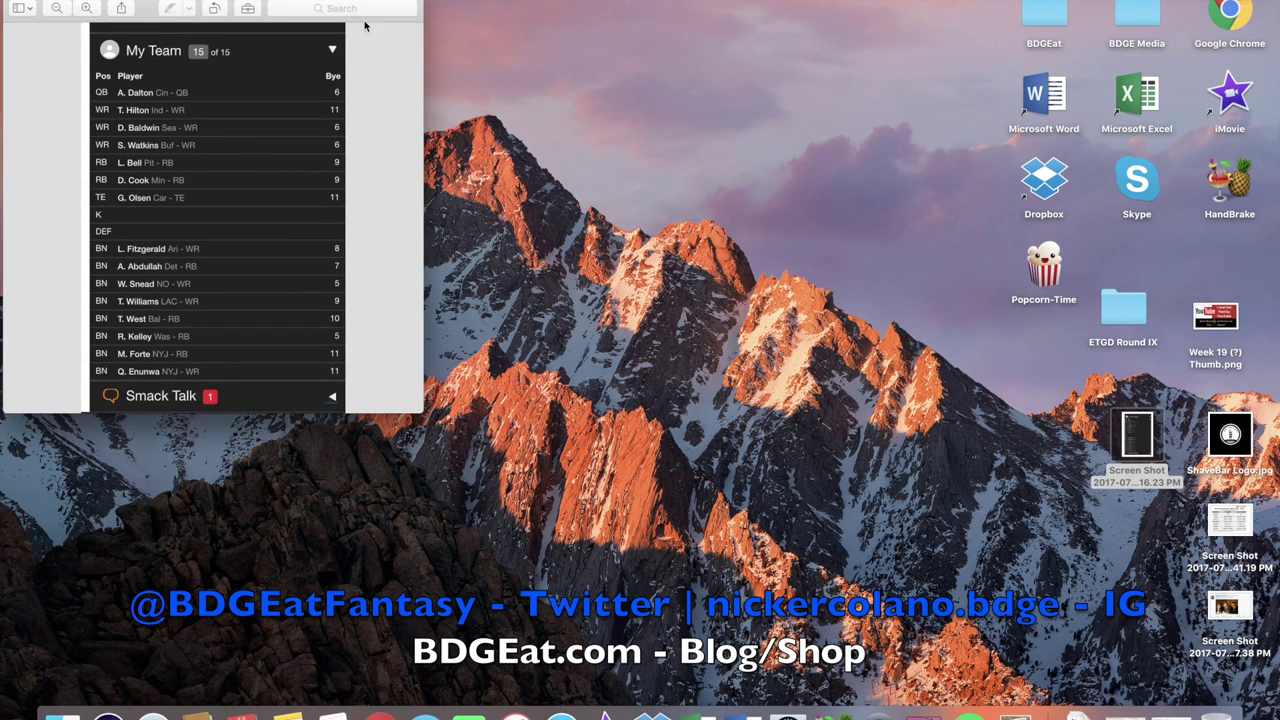
- Move the Preview window to the centre and enlarge it so the roster image fills it
{"action": "left_click_drag", "start_coordinate": [365, 26], "coordinate": [612, 37]}
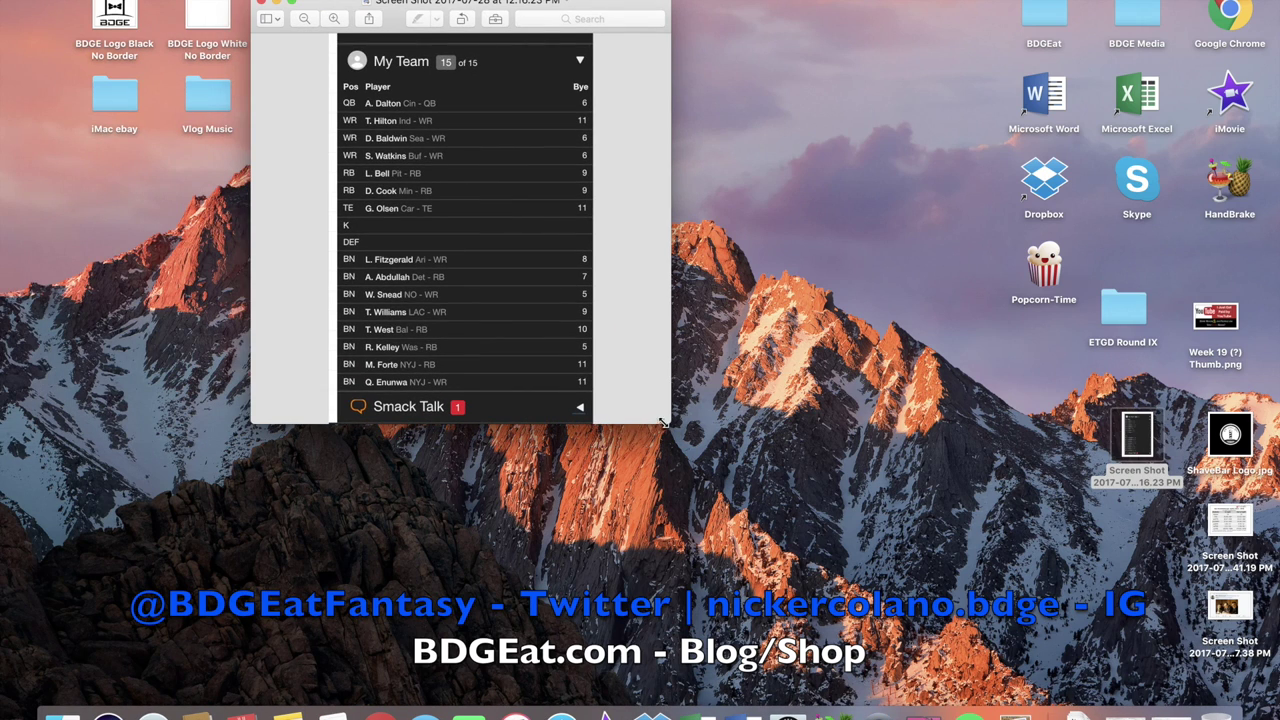
{"action": "left_click_drag", "start_coordinate": [662, 422], "coordinate": [946, 660]}
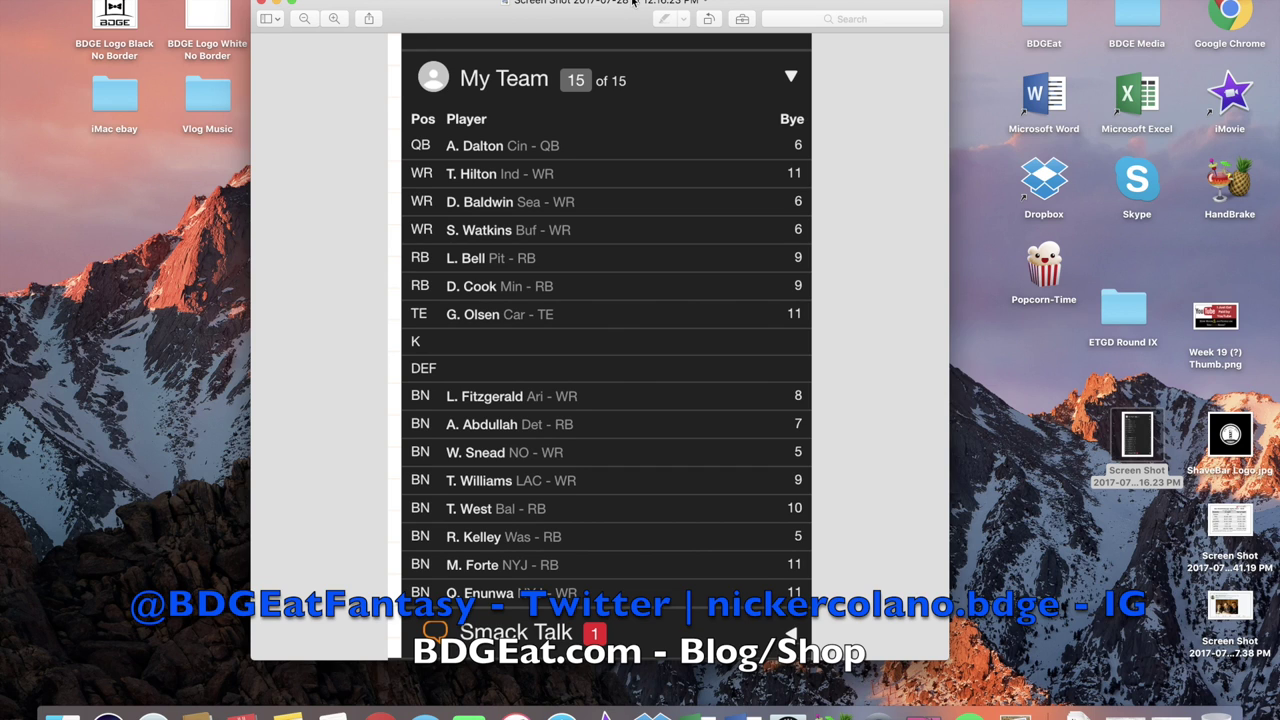
{"action": "left_click_drag", "start_coordinate": [632, 2], "coordinate": [650, 2]}
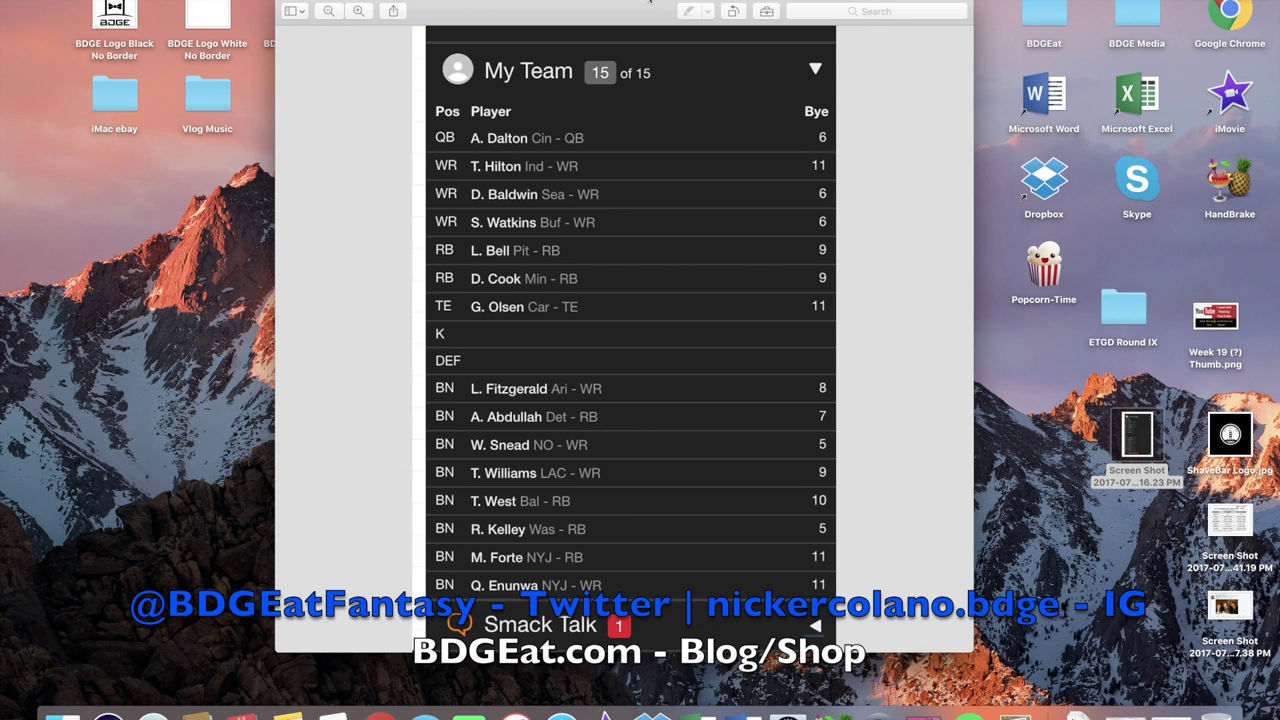
{"action": "left_click_drag", "start_coordinate": [650, 3], "coordinate": [648, 6]}
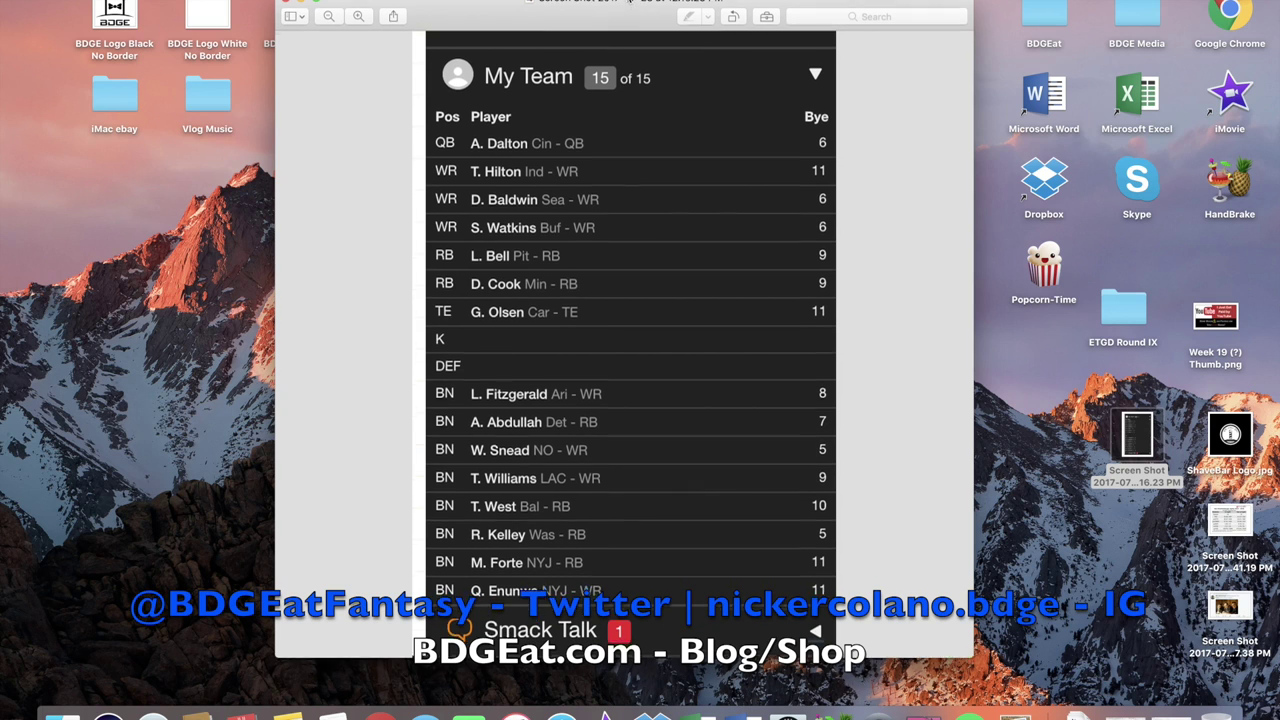
{"action": "left_click_drag", "start_coordinate": [629, 8], "coordinate": [629, 1]}
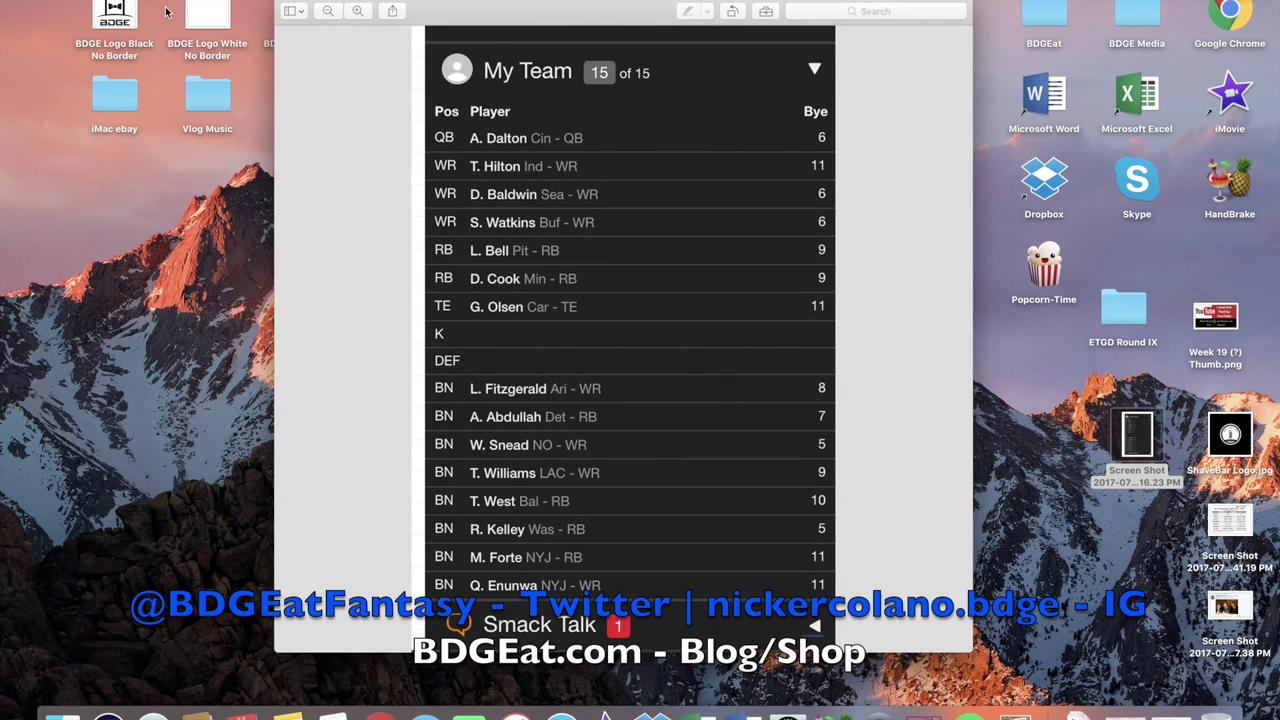